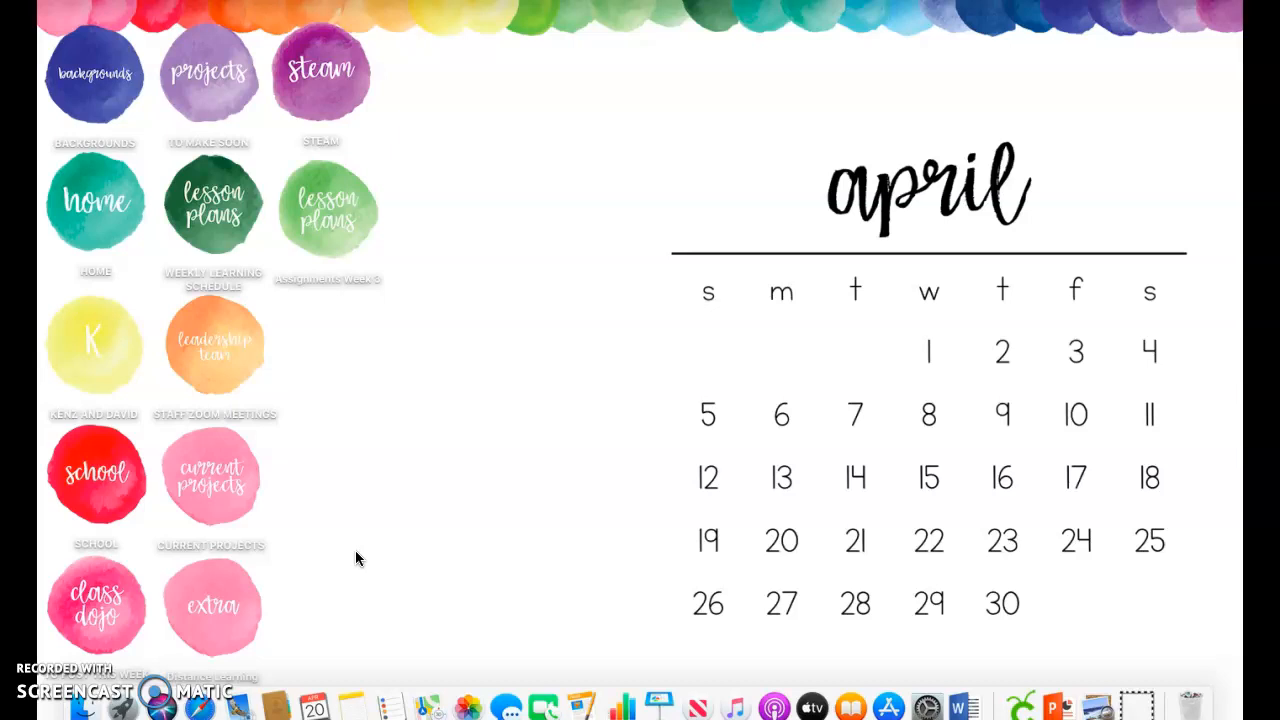
Switch to Safari and open the Google home page from the frequently visited sites
click(203, 710)
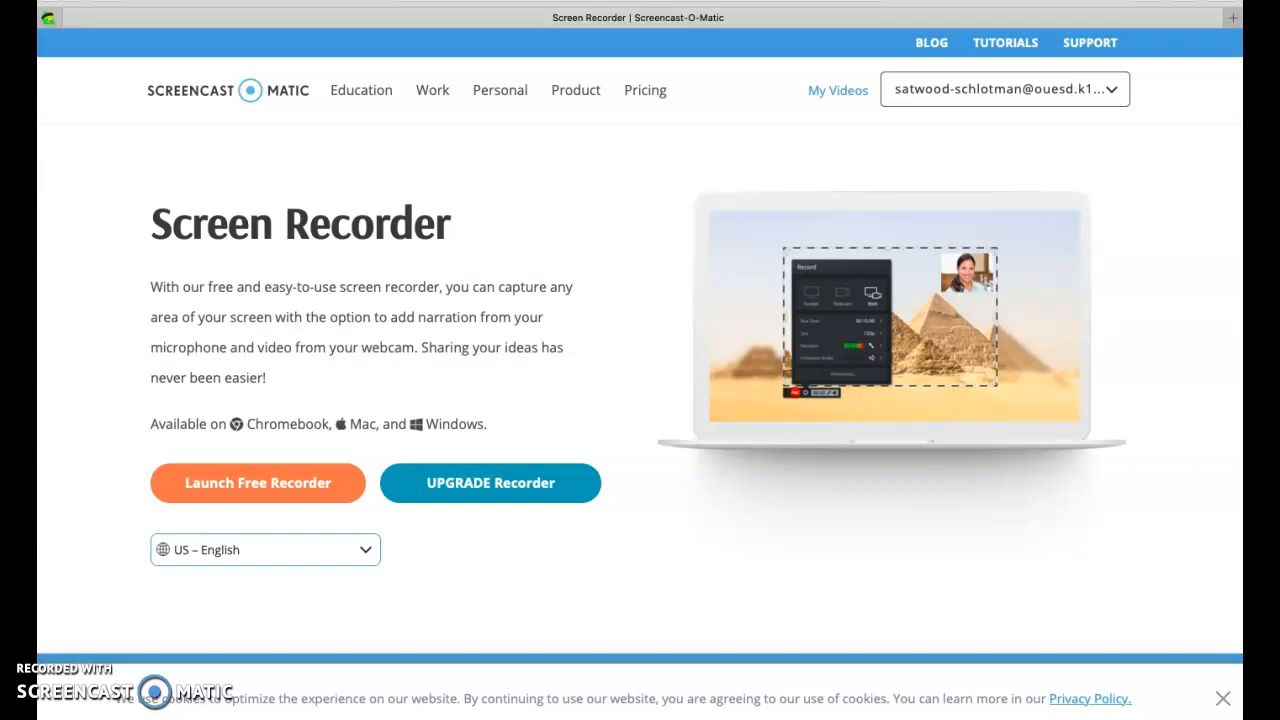
click(638, 1)
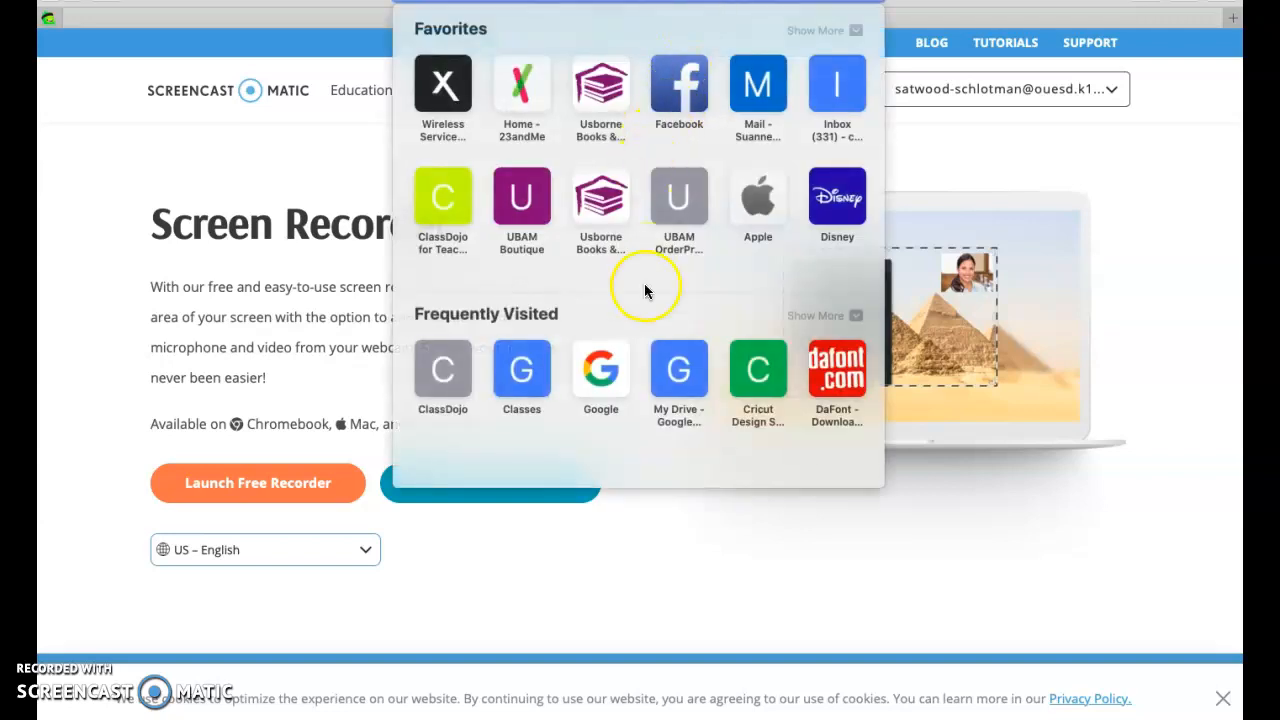
click(612, 362)
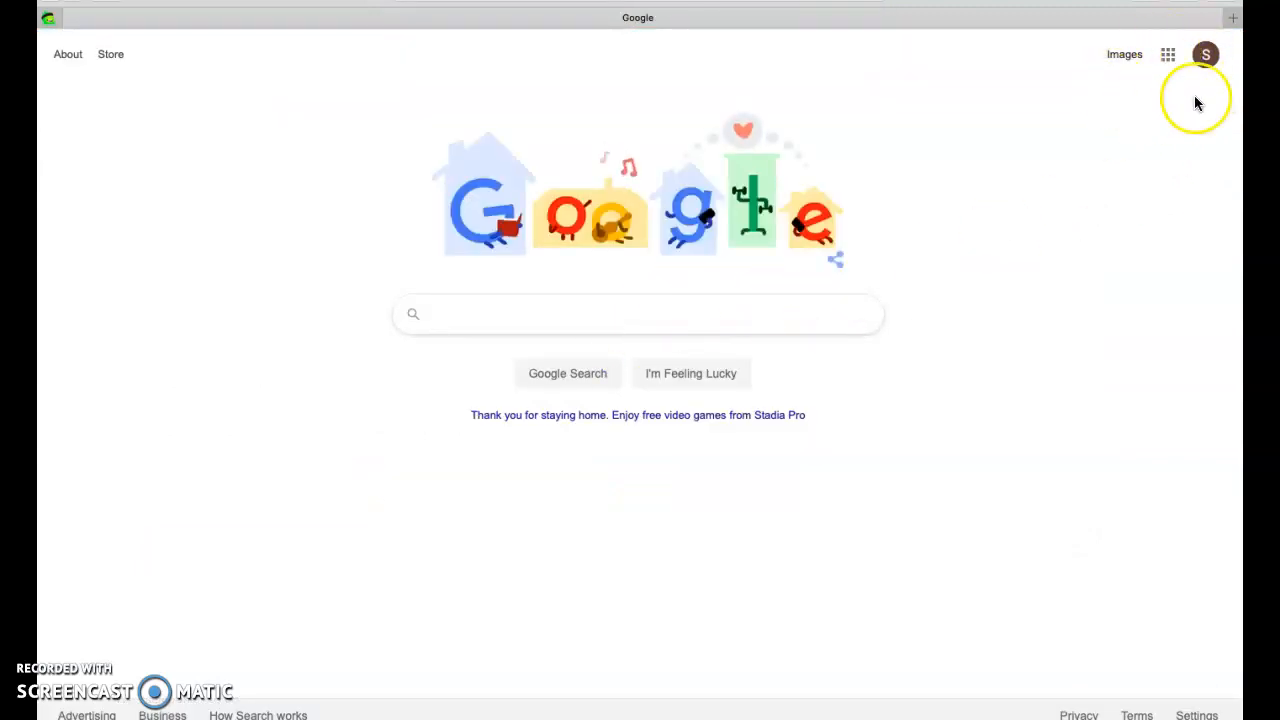
Check which Google account is signed in, and open Google Classroom from the Google apps
click(1203, 60)
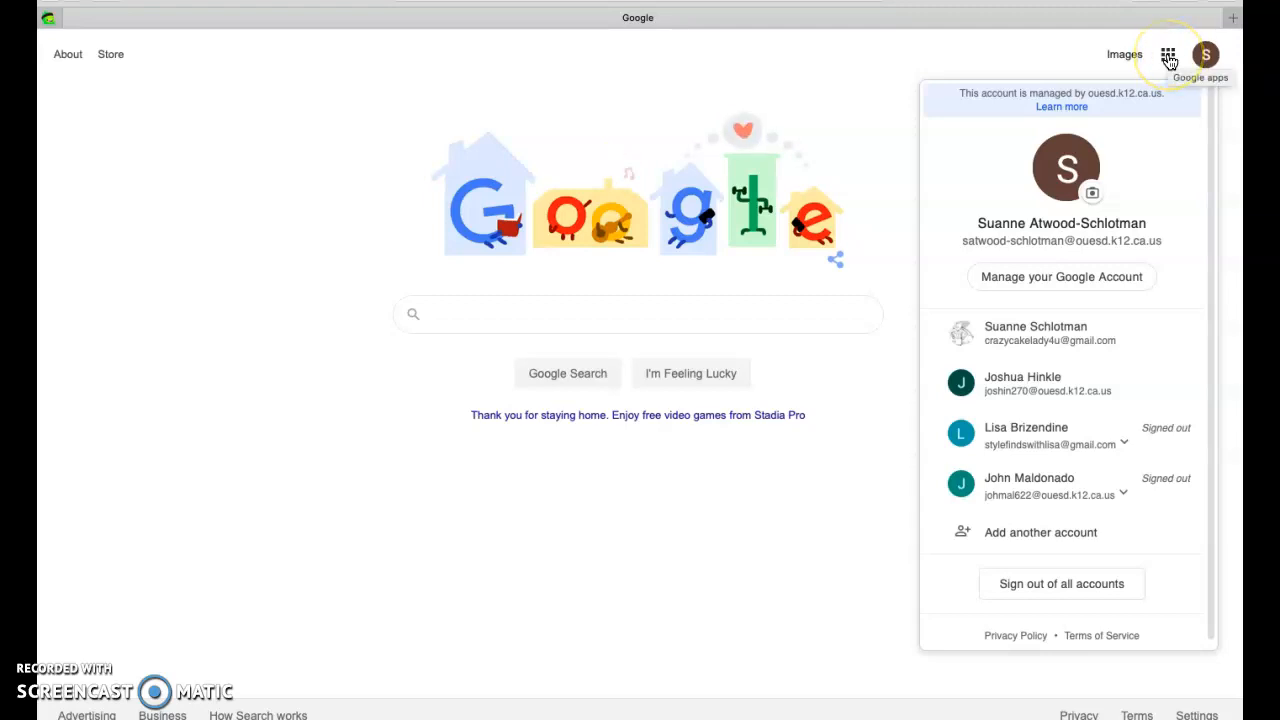
click(1169, 61)
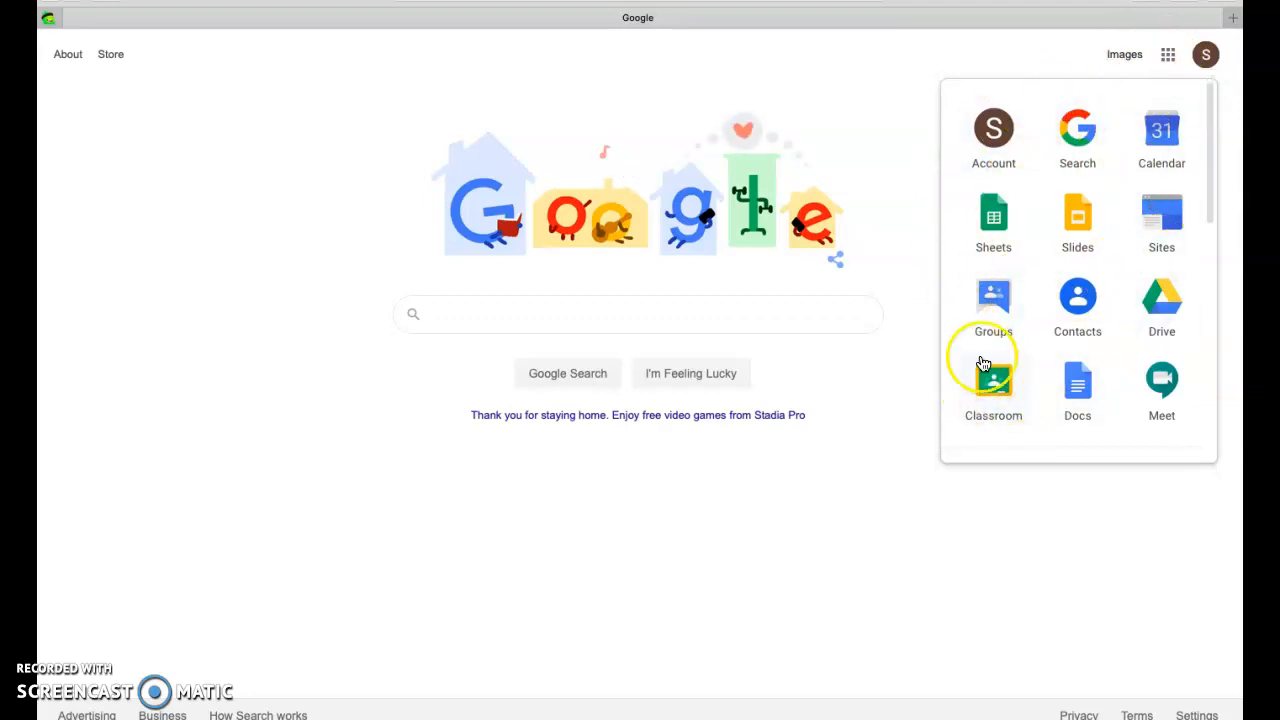
mouse_move(1209, 185)
mouse_down()
mouse_move(1215, 405)
mouse_move(1216, 182)
mouse_up()
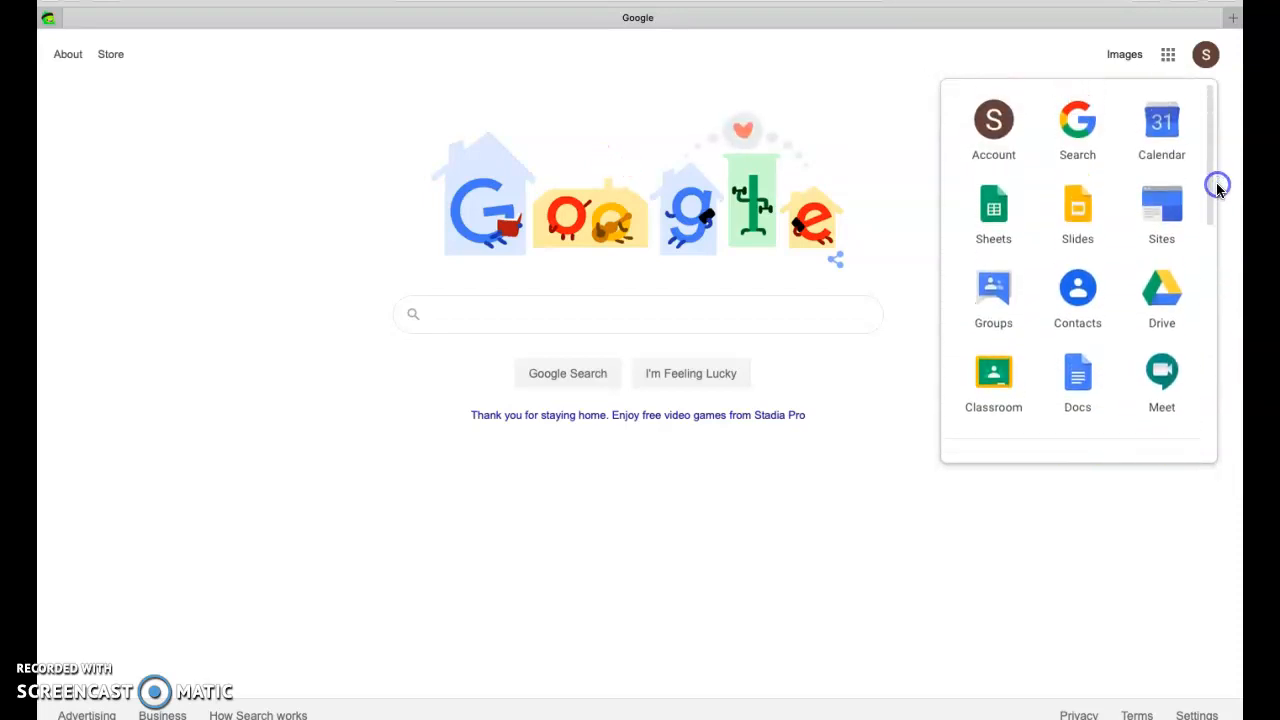
click(988, 386)
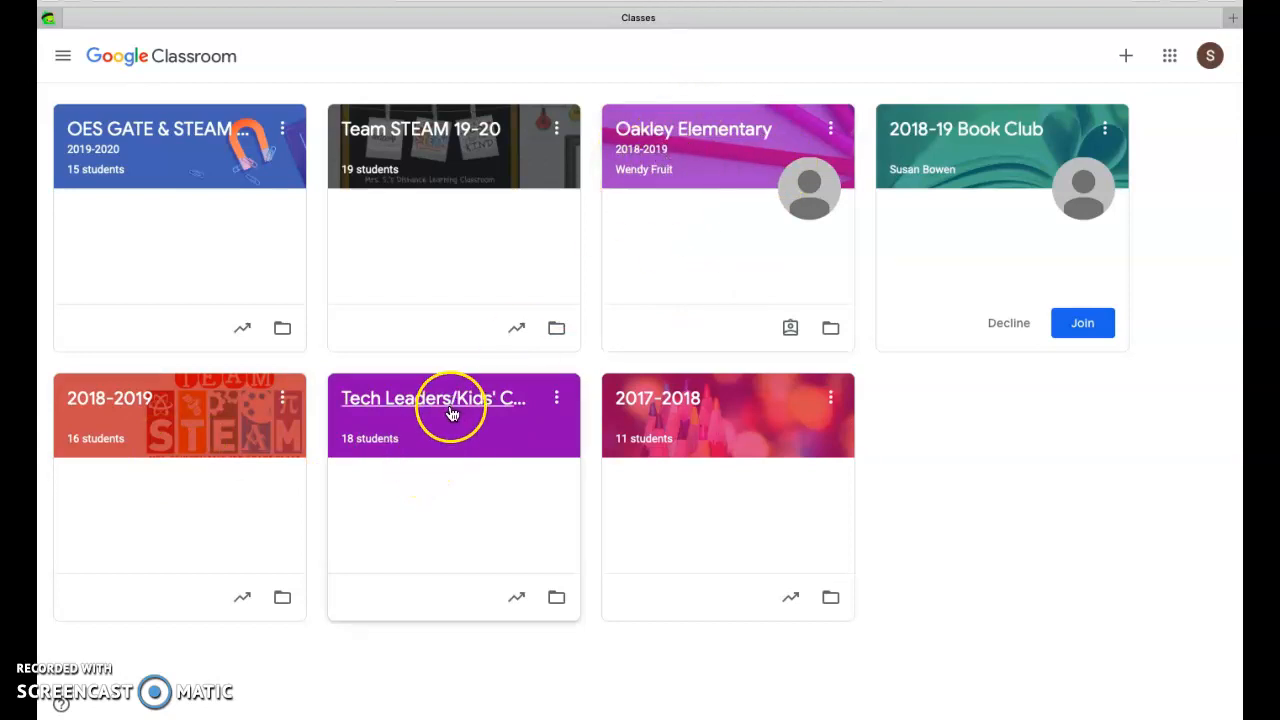
click(650, 410)
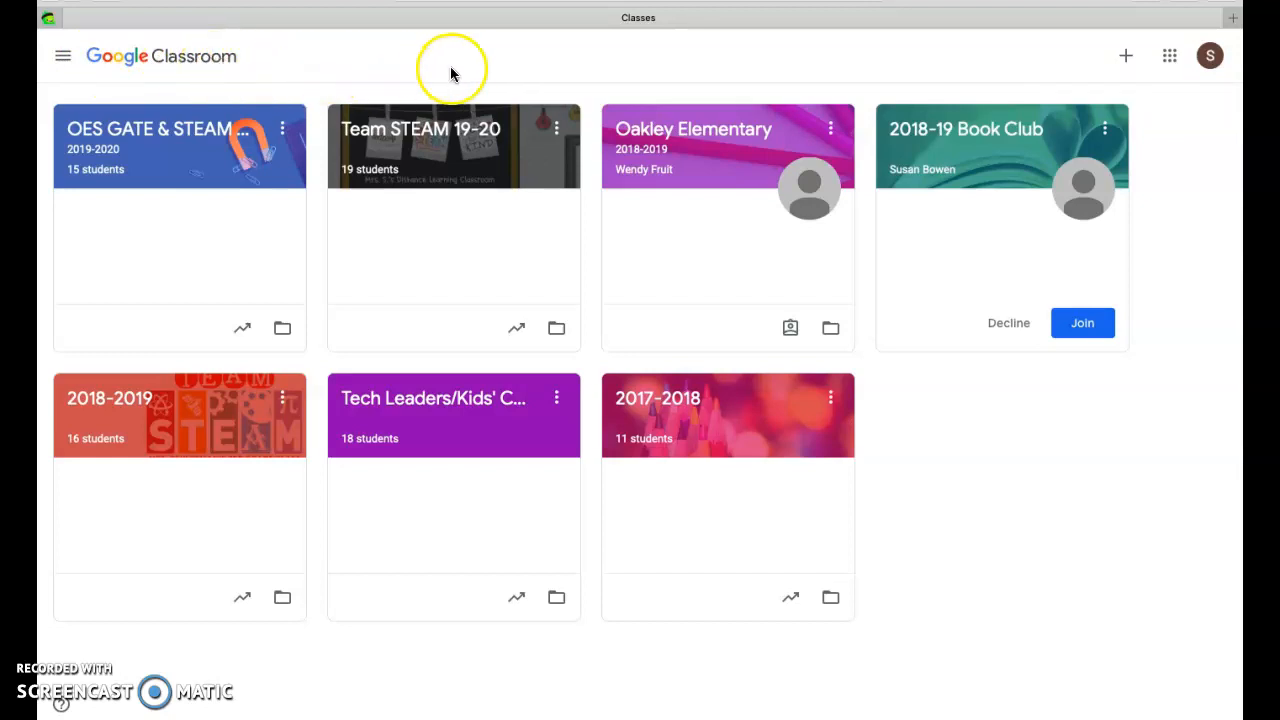
Create a class named "Demo Class 2020", leaving the section, subject and room blank
click(1125, 57)
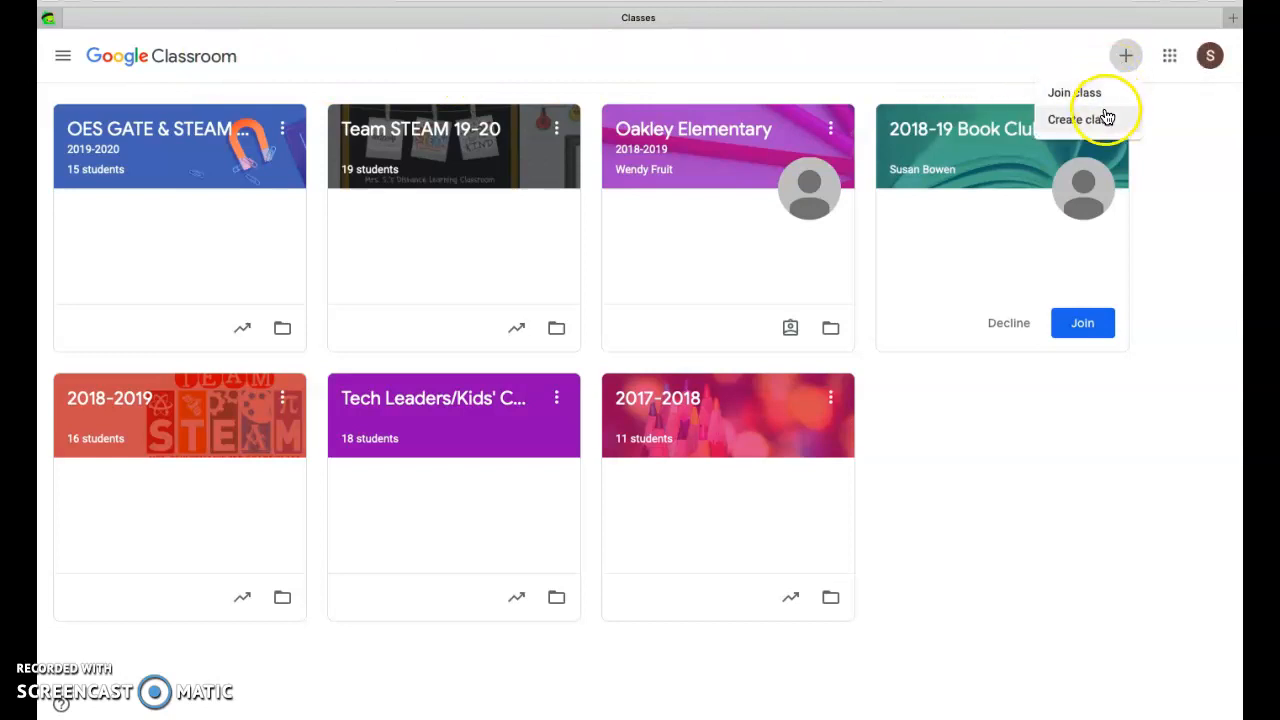
click(1104, 121)
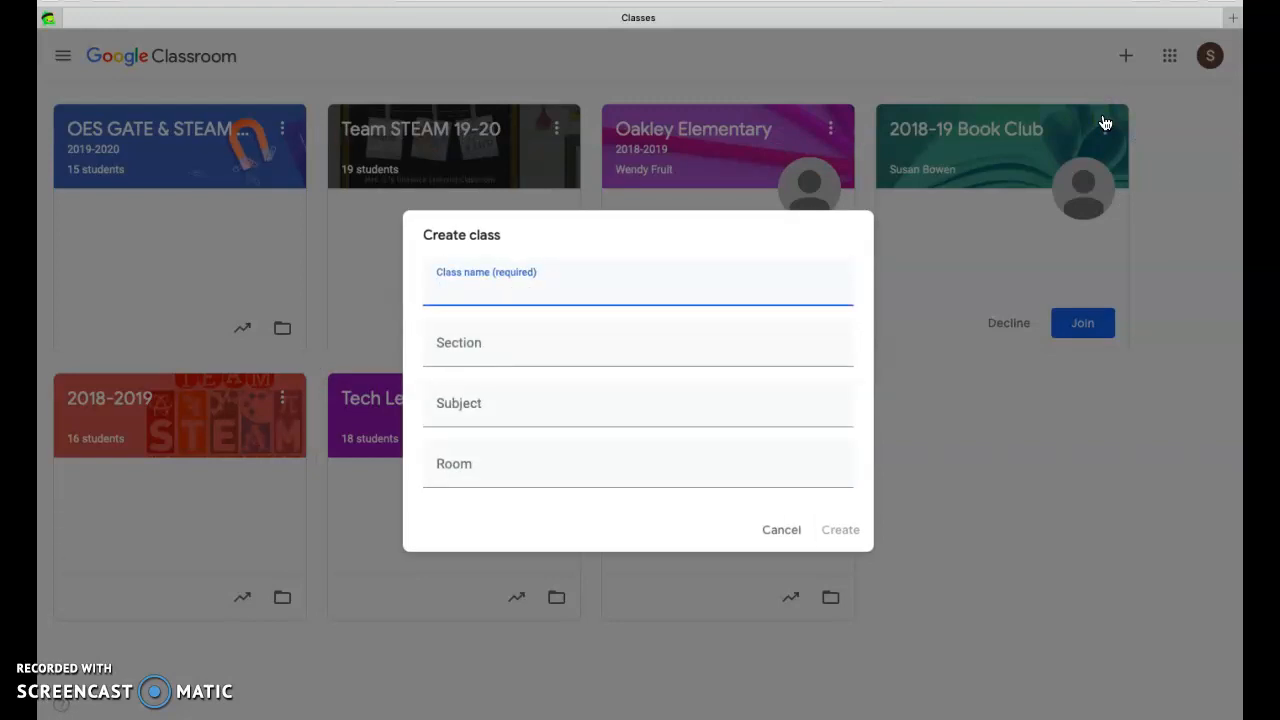
text(Demo Class 2020)
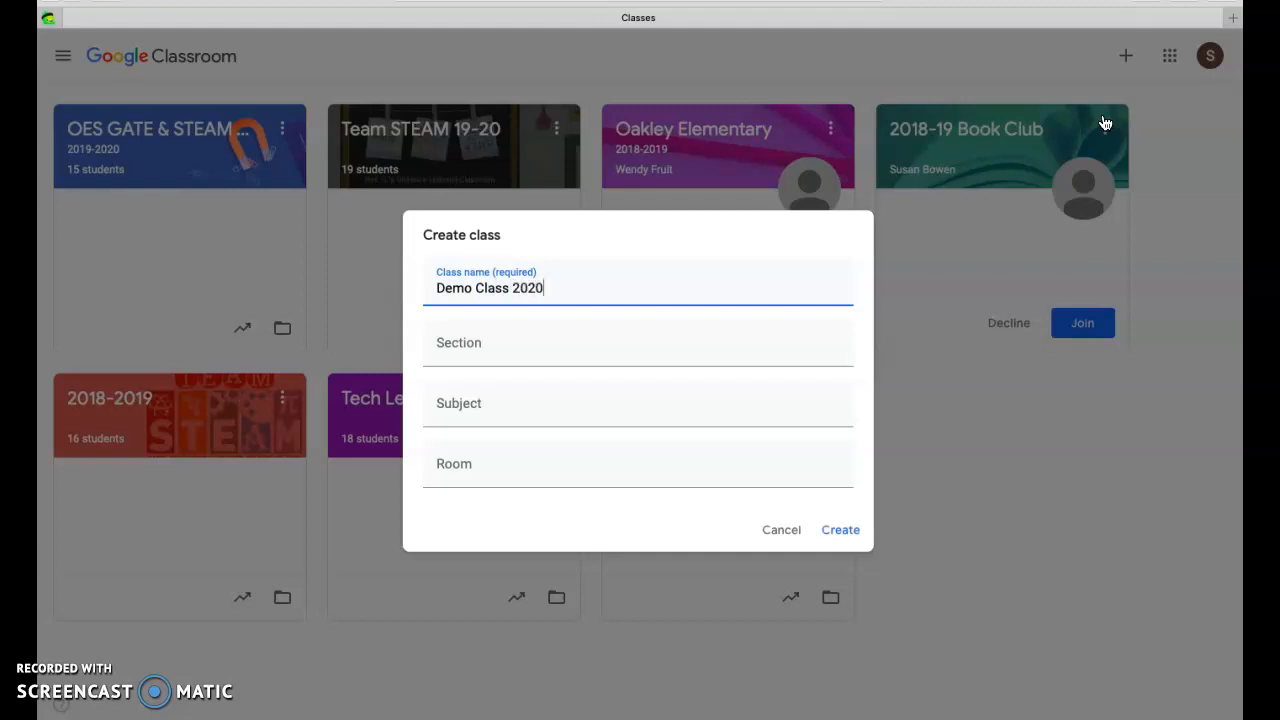
click(522, 340)
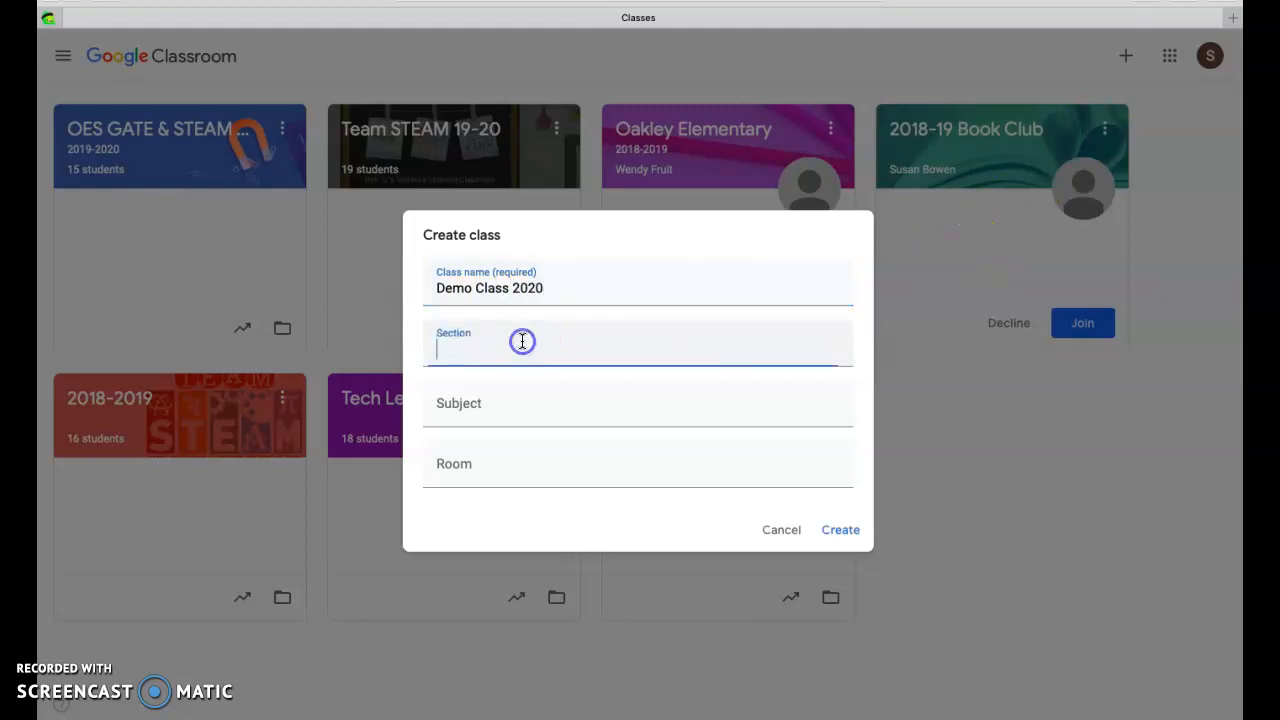
click(489, 400)
click(471, 463)
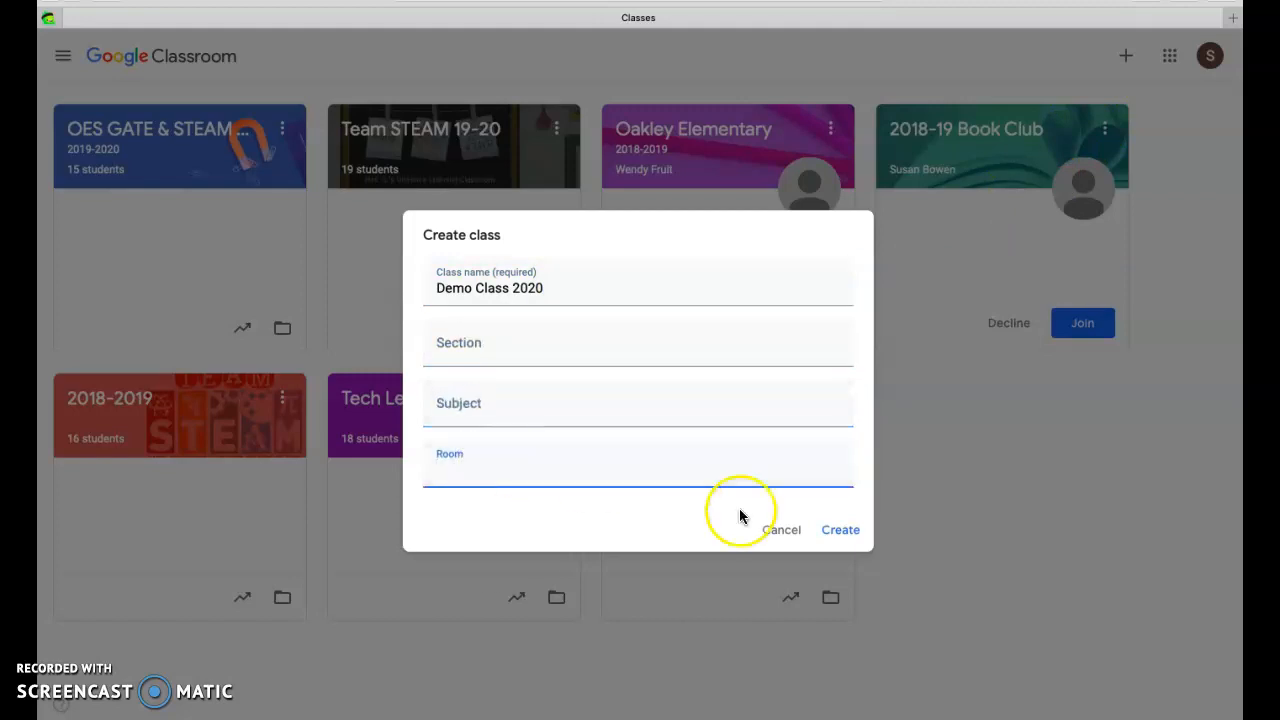
click(832, 530)
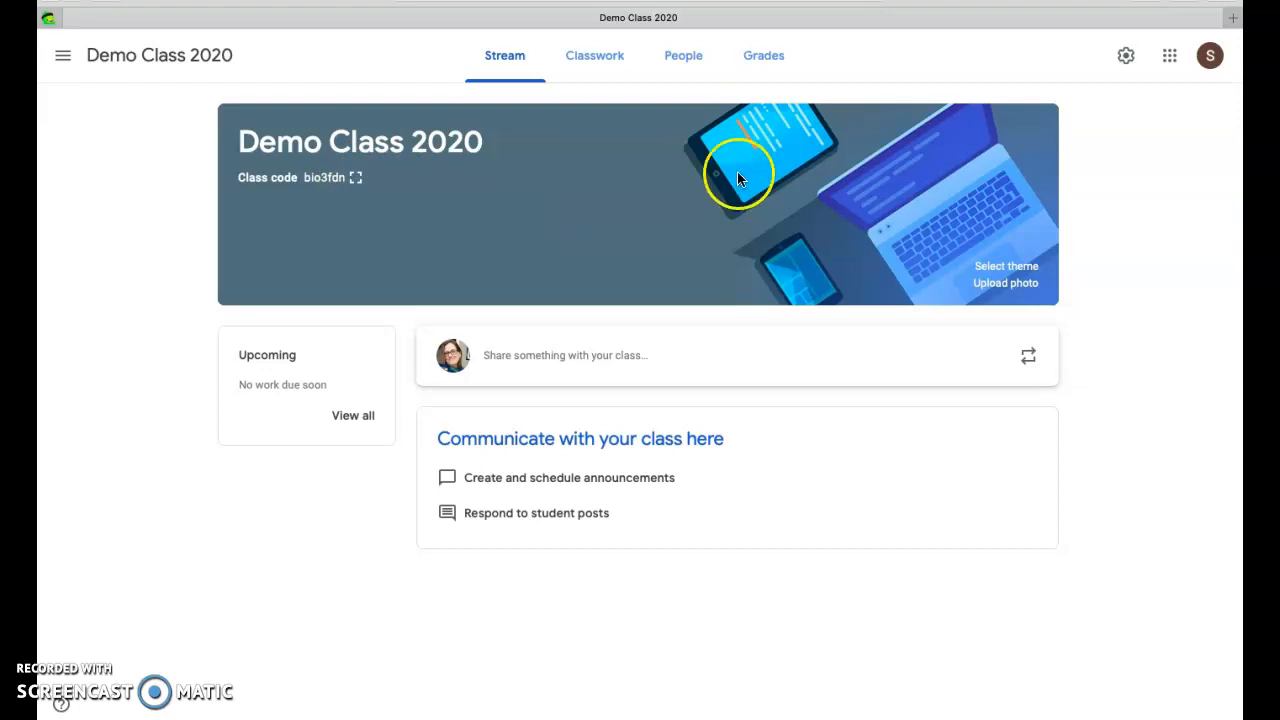
click(1168, 56)
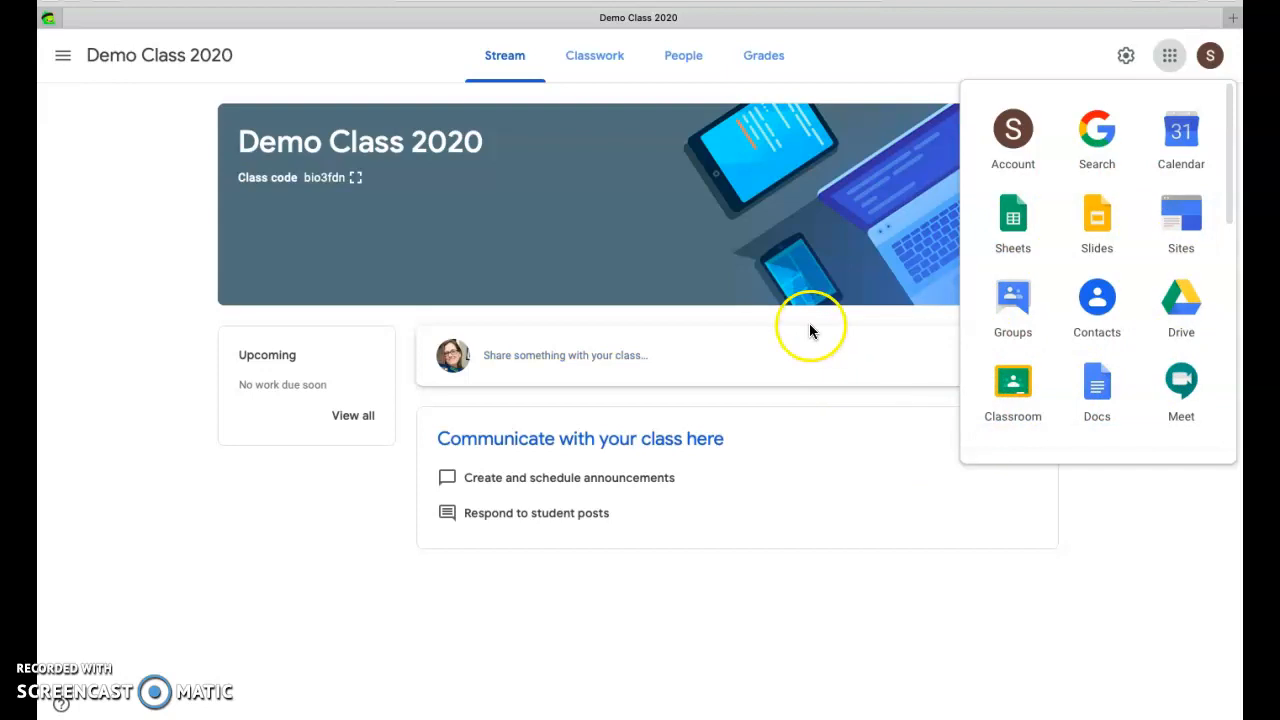
click(1066, 553)
click(1002, 288)
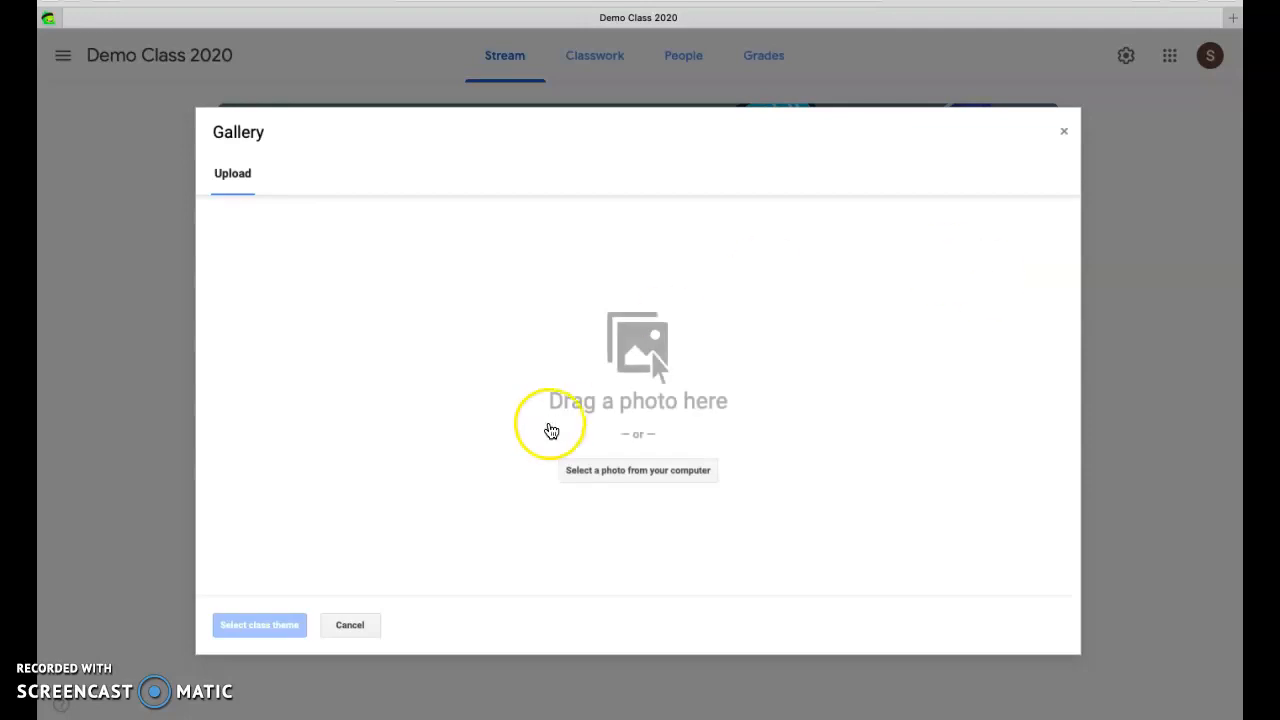
click(1065, 132)
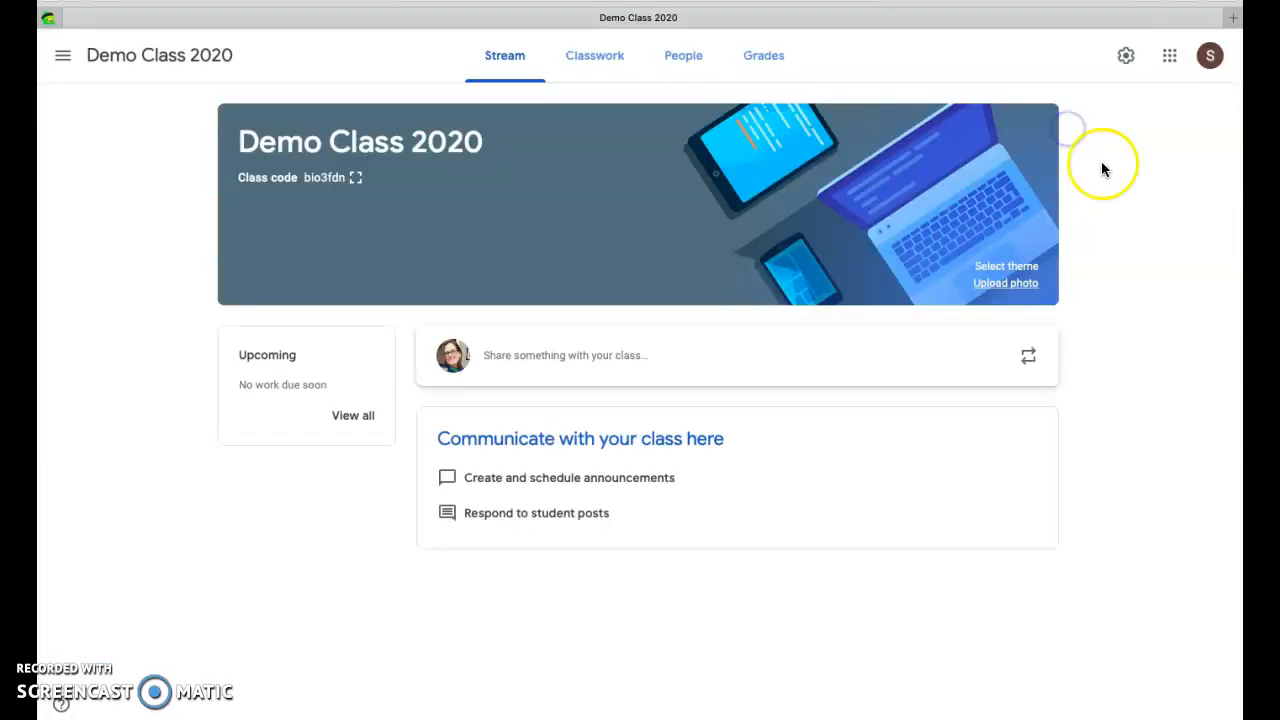
Set the class theme to the green image with open notebooks from the General gallery
click(1008, 267)
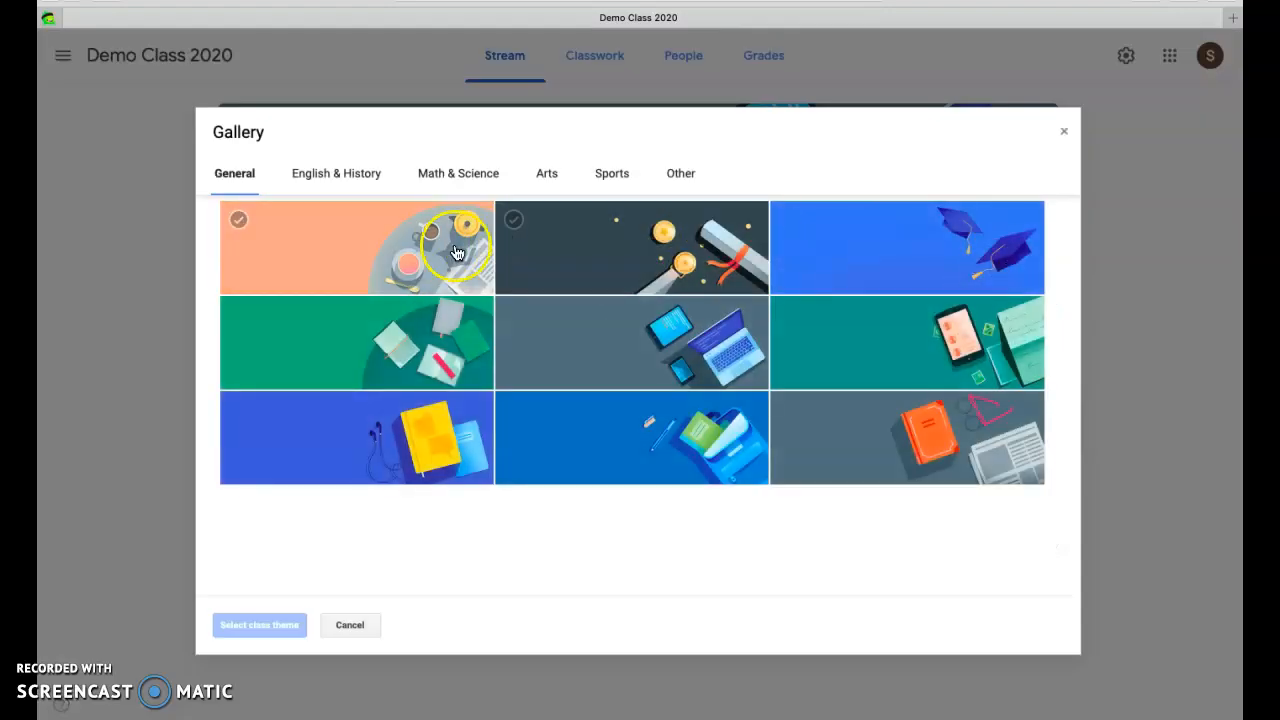
click(375, 327)
click(233, 624)
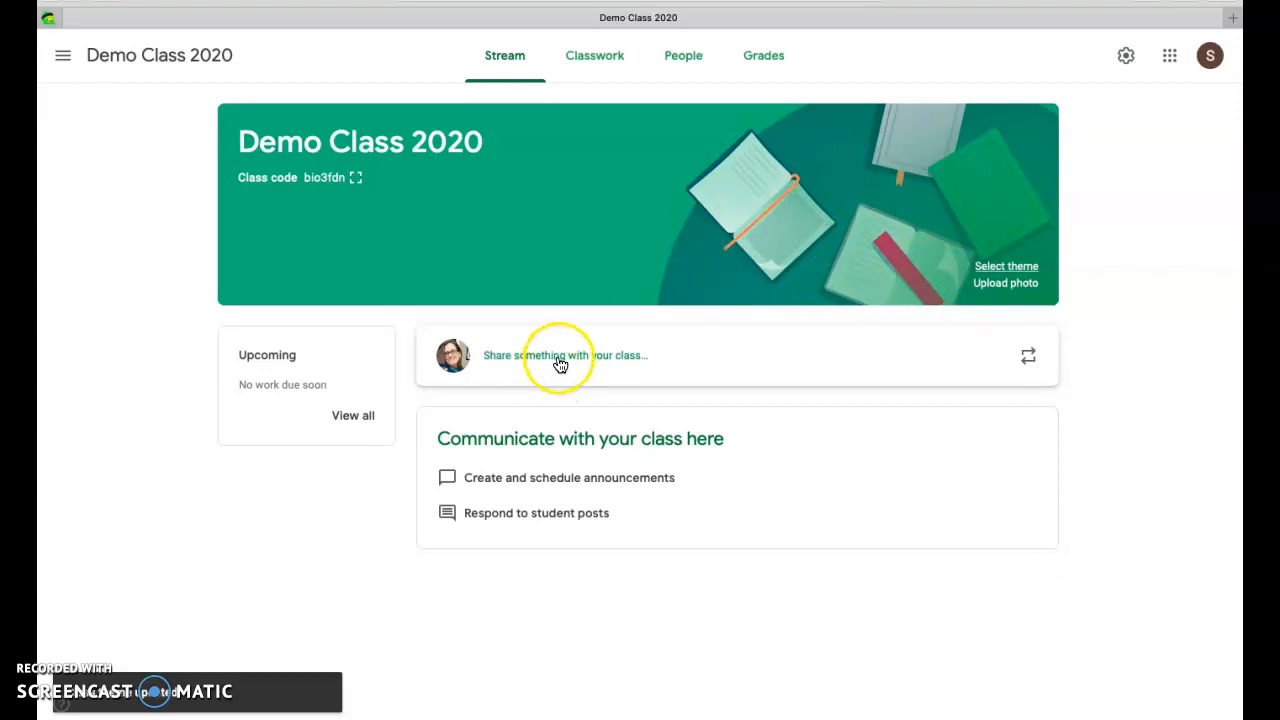
Post the announcement "Welcome to my Demo Class!!" to all students in the class stream
click(507, 357)
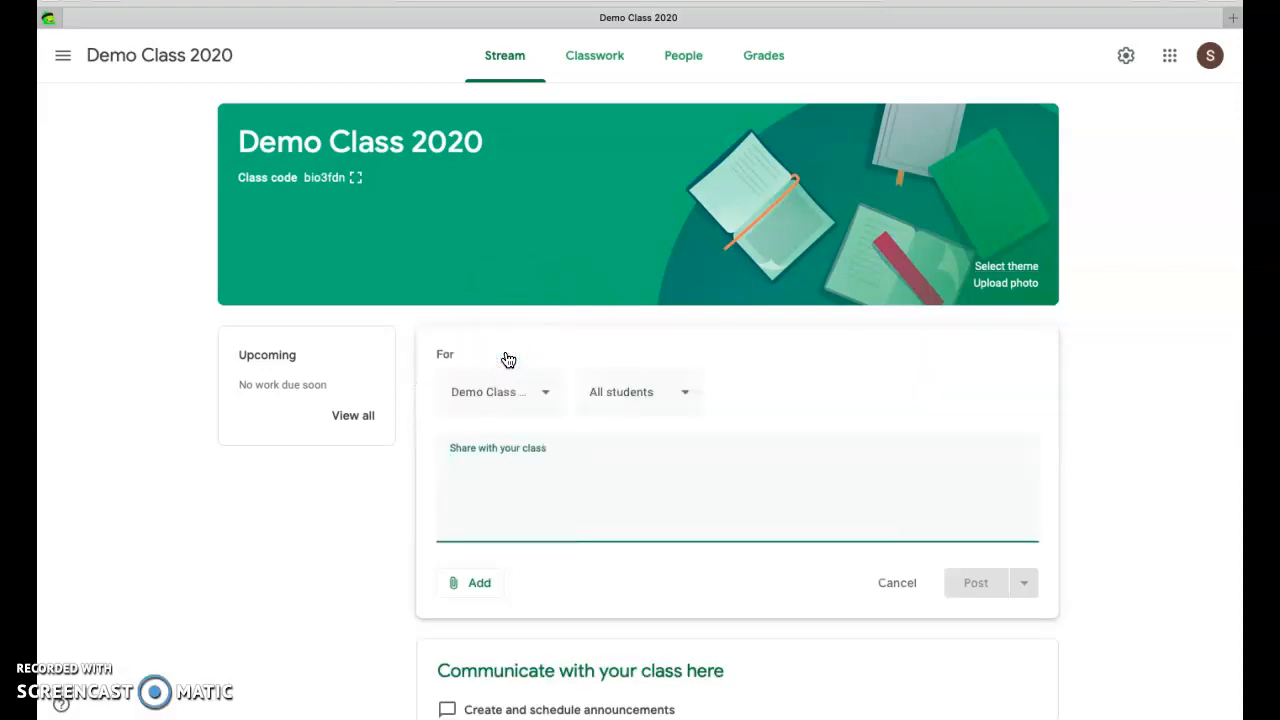
text(Welcome to my Demo Class!!)
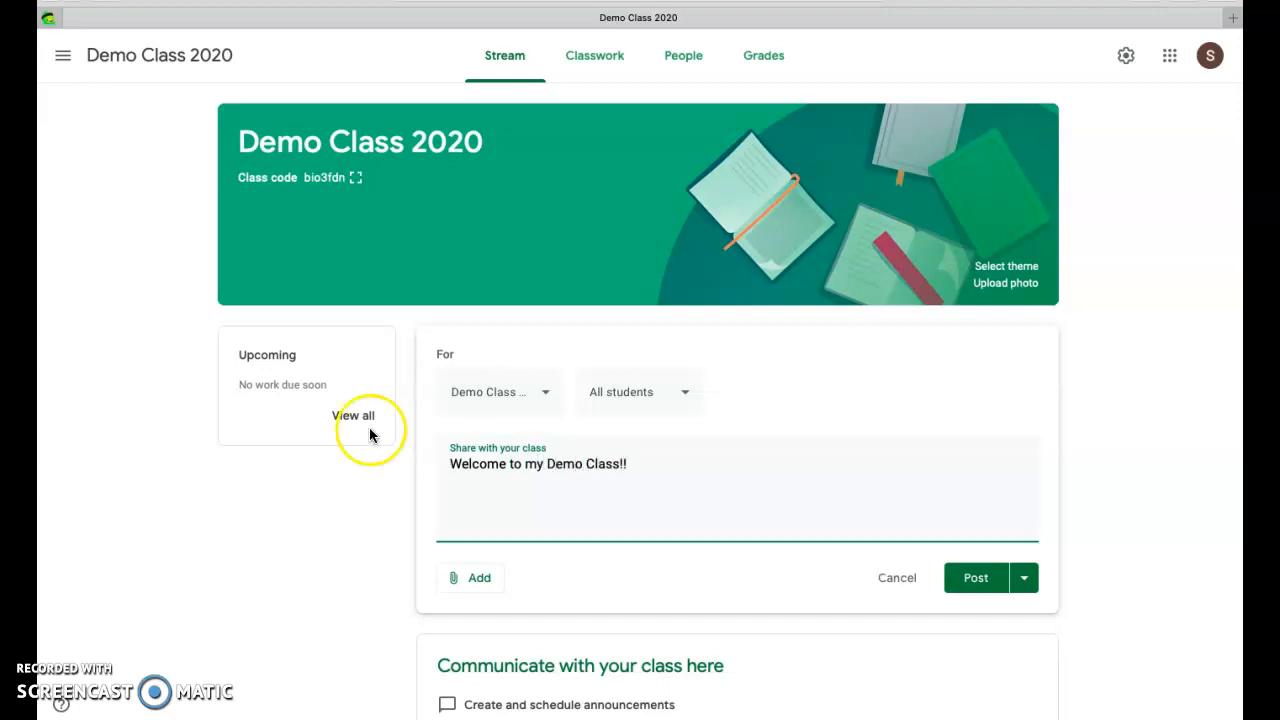
click(972, 578)
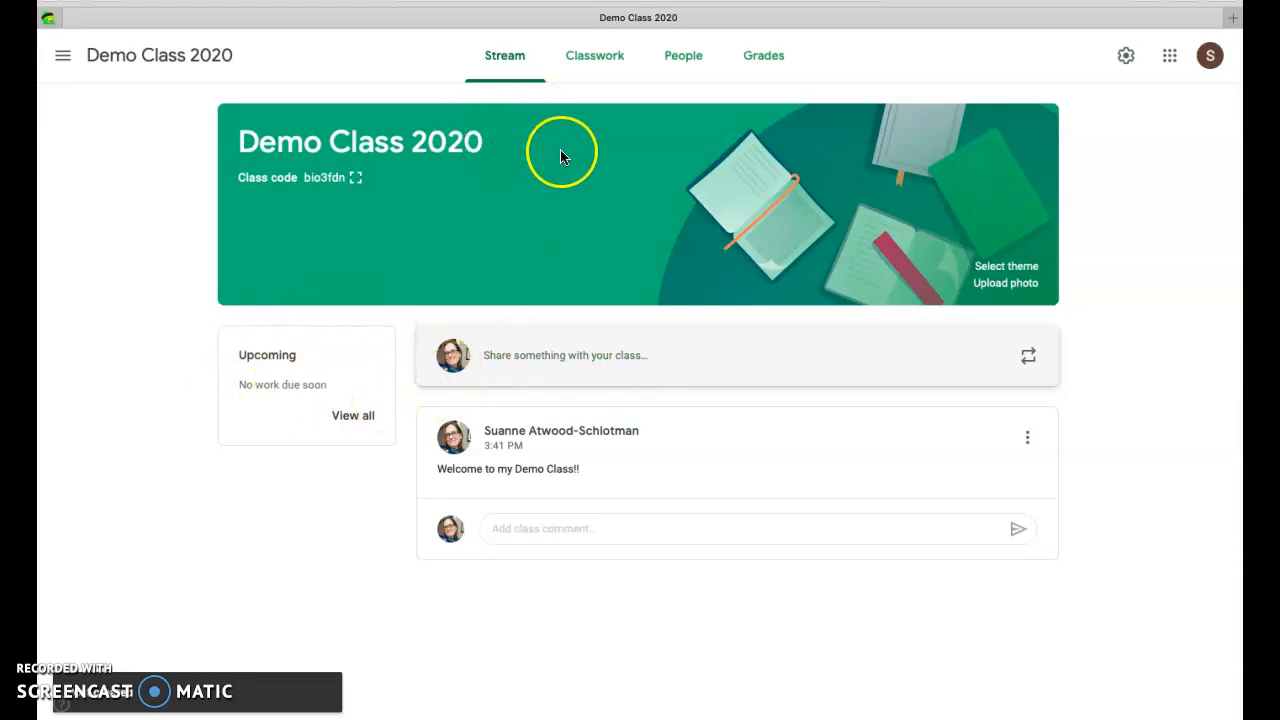
Create a new classwork assignment titled "Home Activity Menus"
click(580, 62)
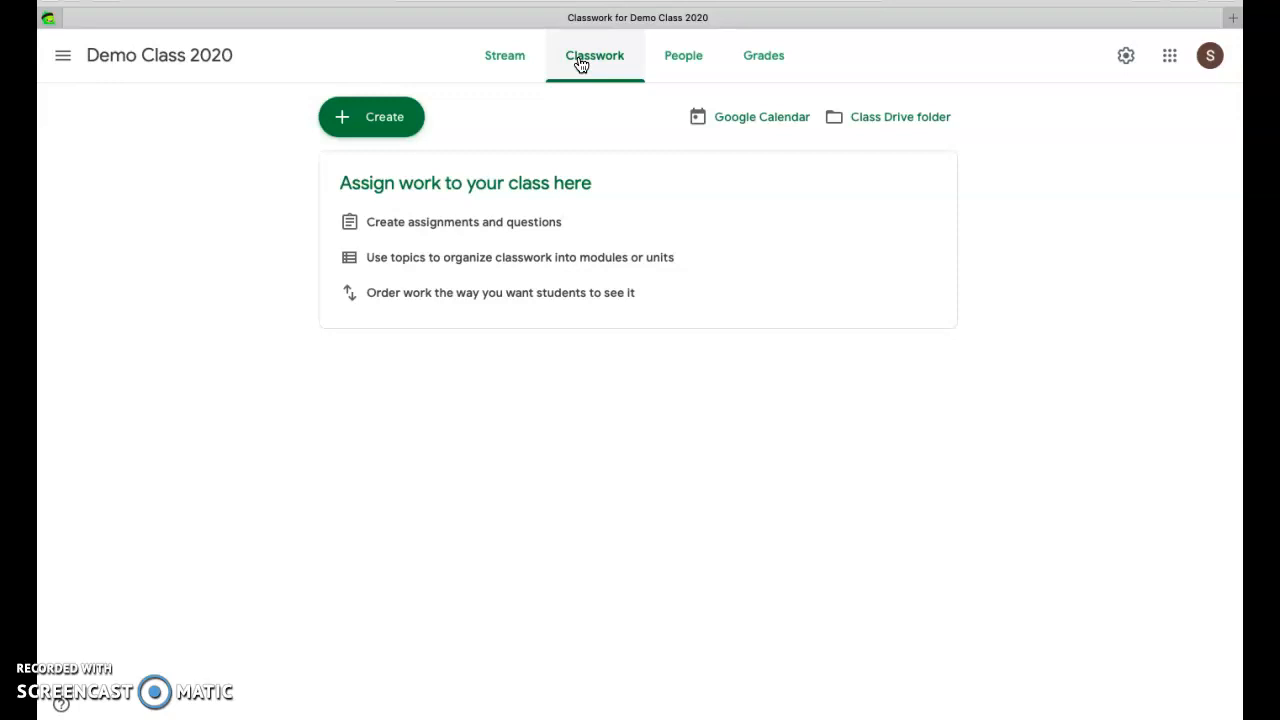
click(390, 127)
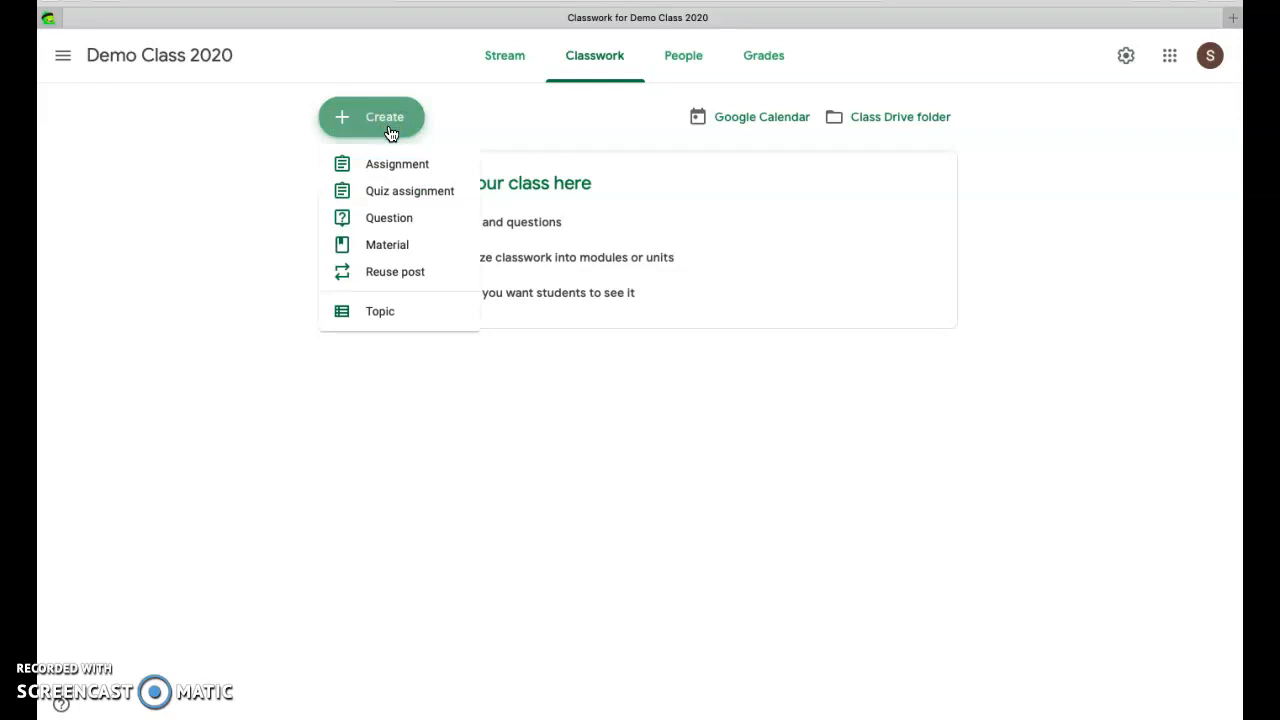
click(394, 172)
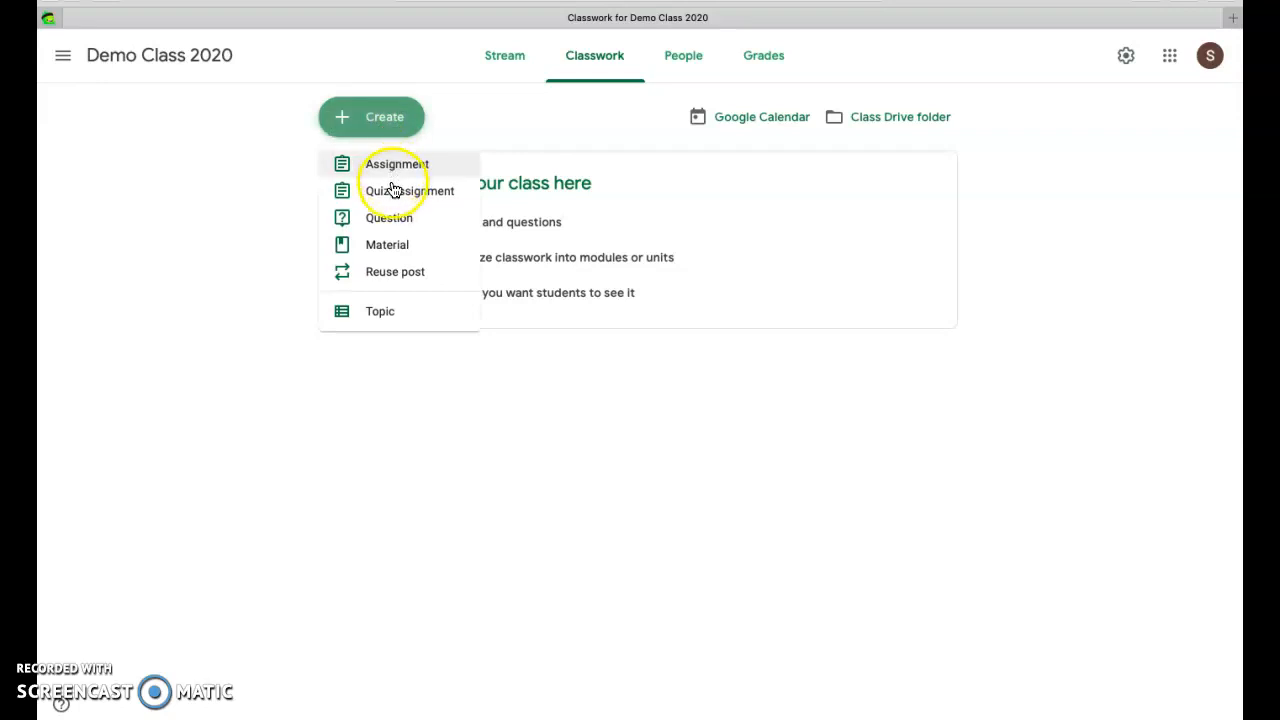
click(389, 219)
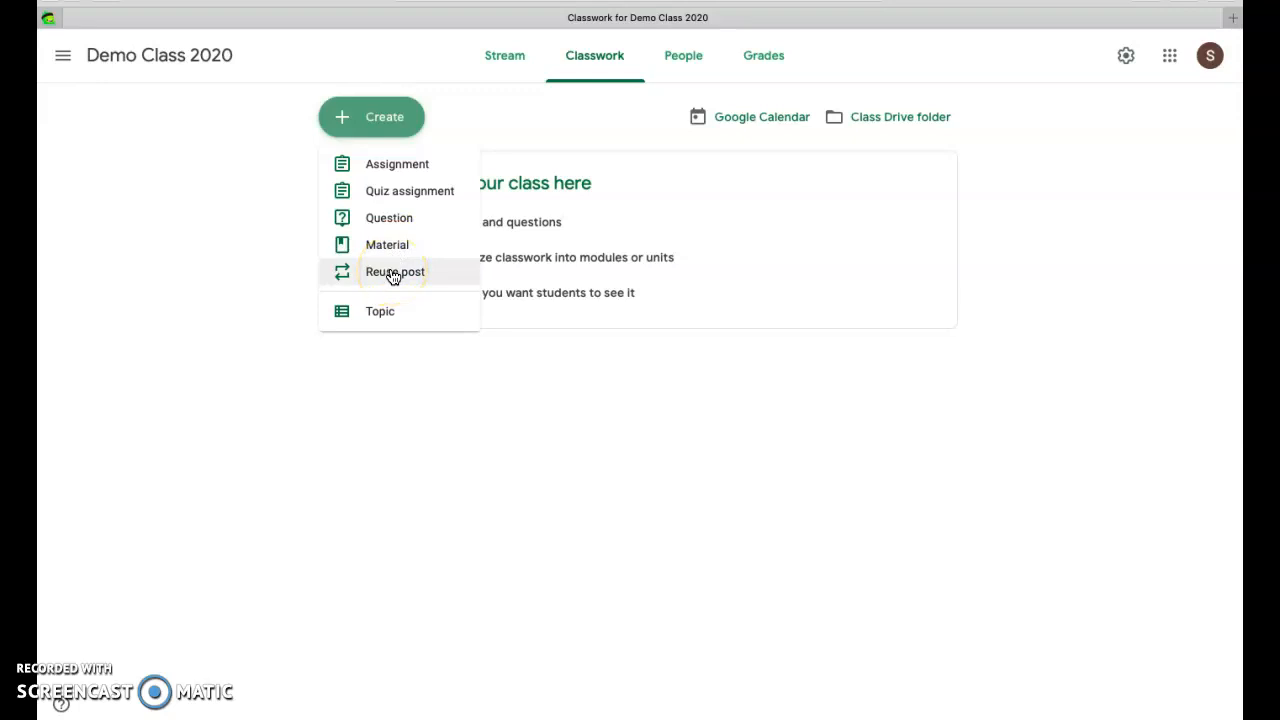
click(380, 165)
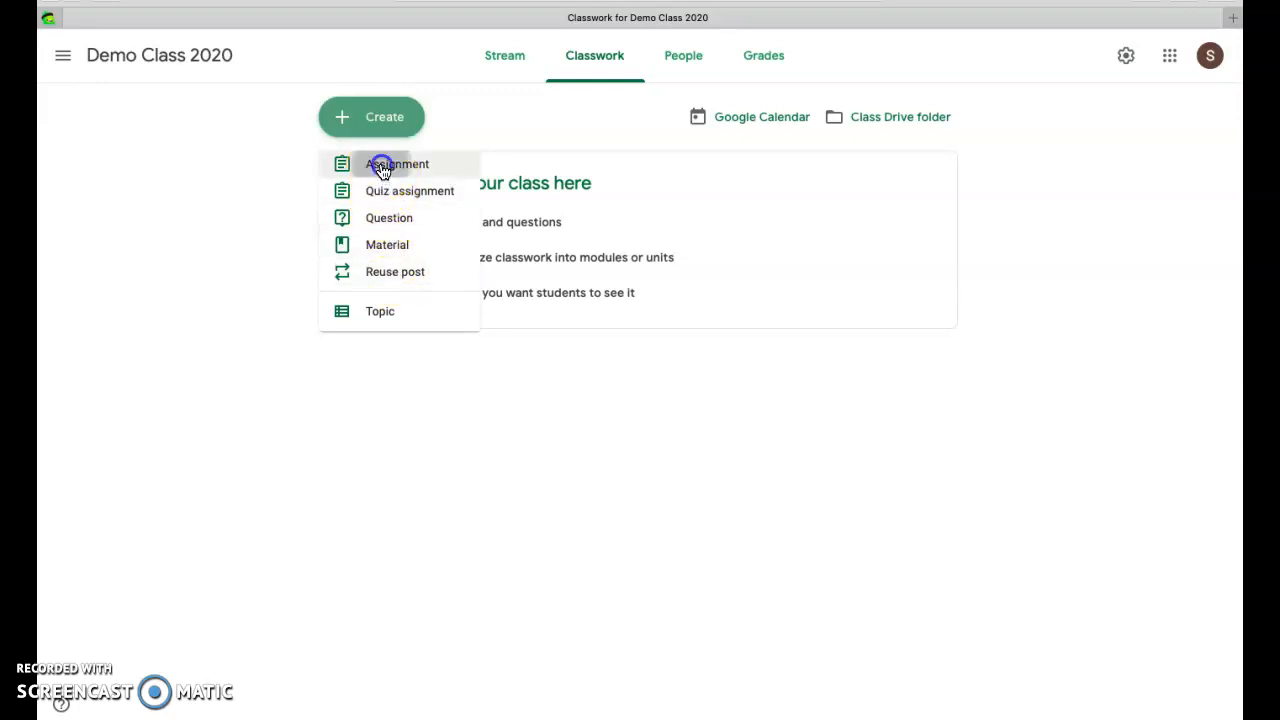
click(377, 138)
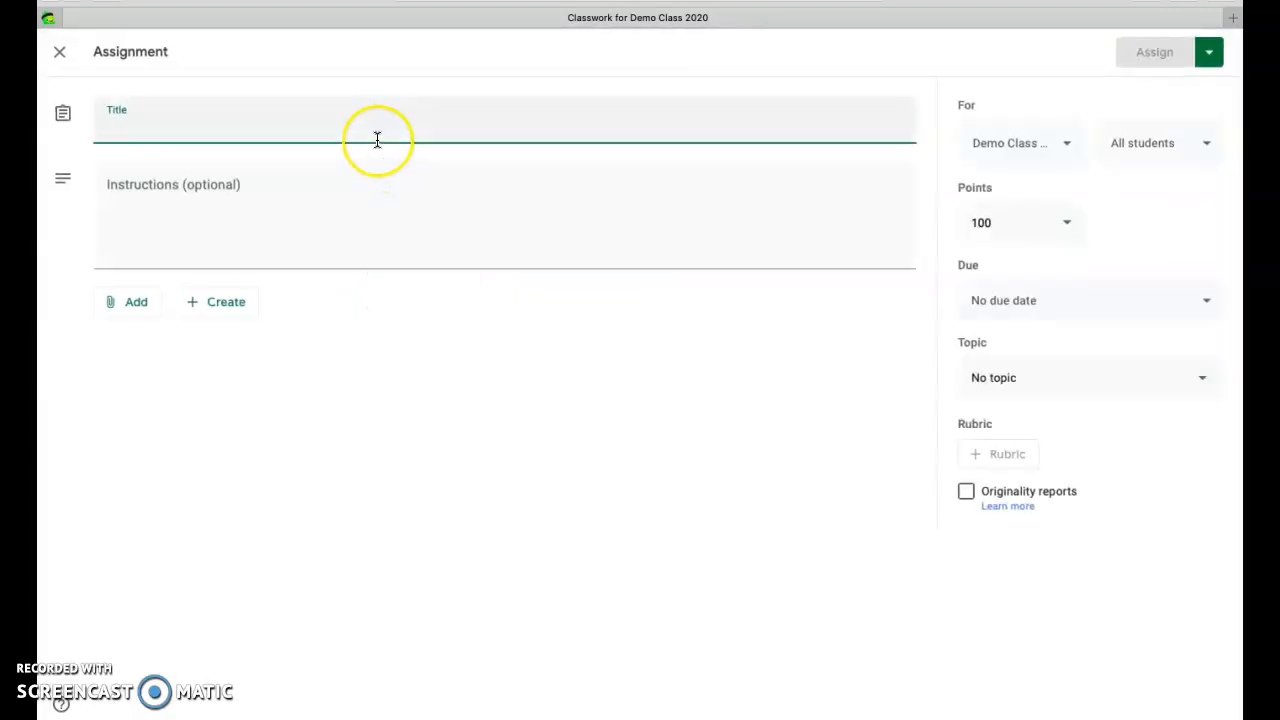
text(Home )
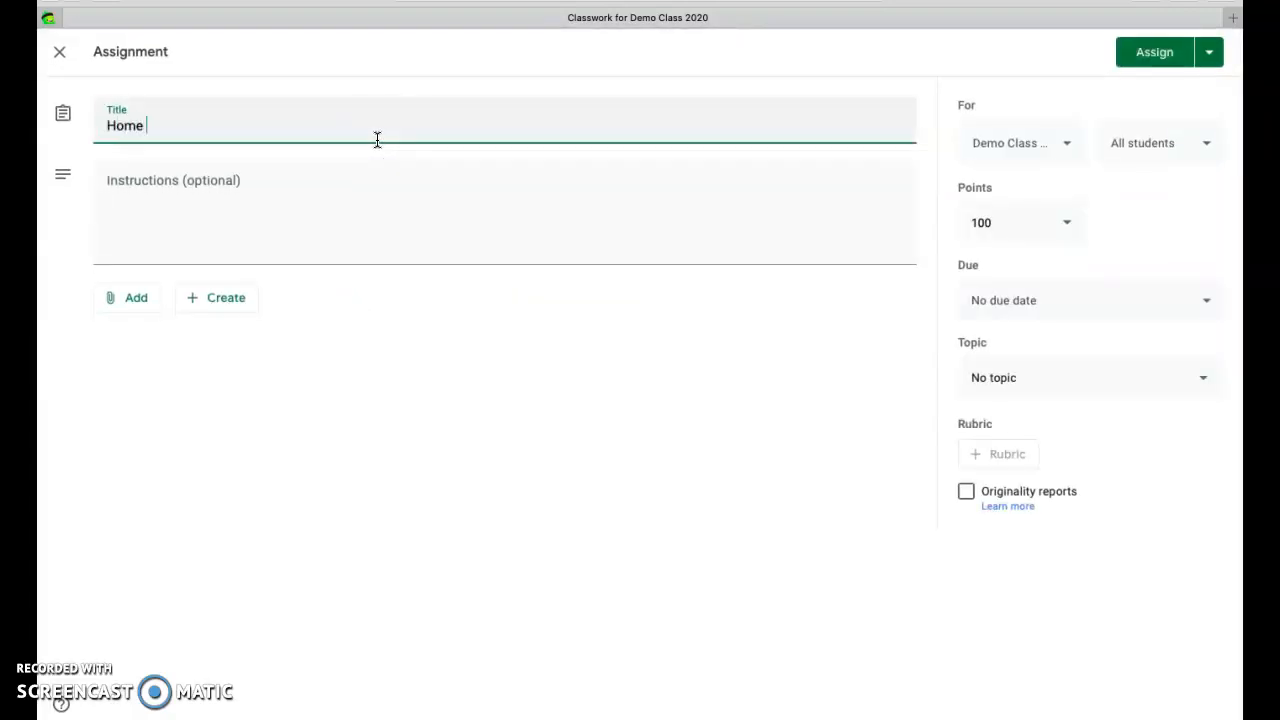
text(Activity Menus)
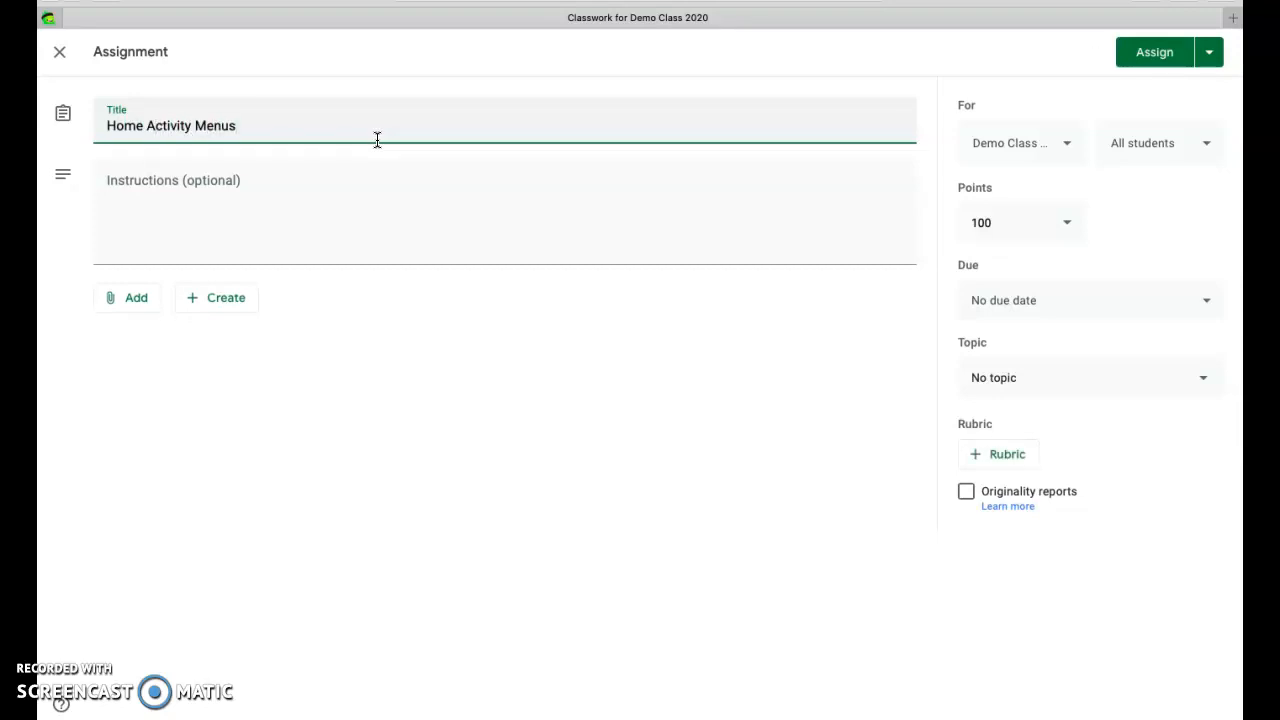
Enter the assignment instructions "Please choose any activities that are of interest to you and that will be FUN for learning as a family!"
key(Tab)
text(Pleas)
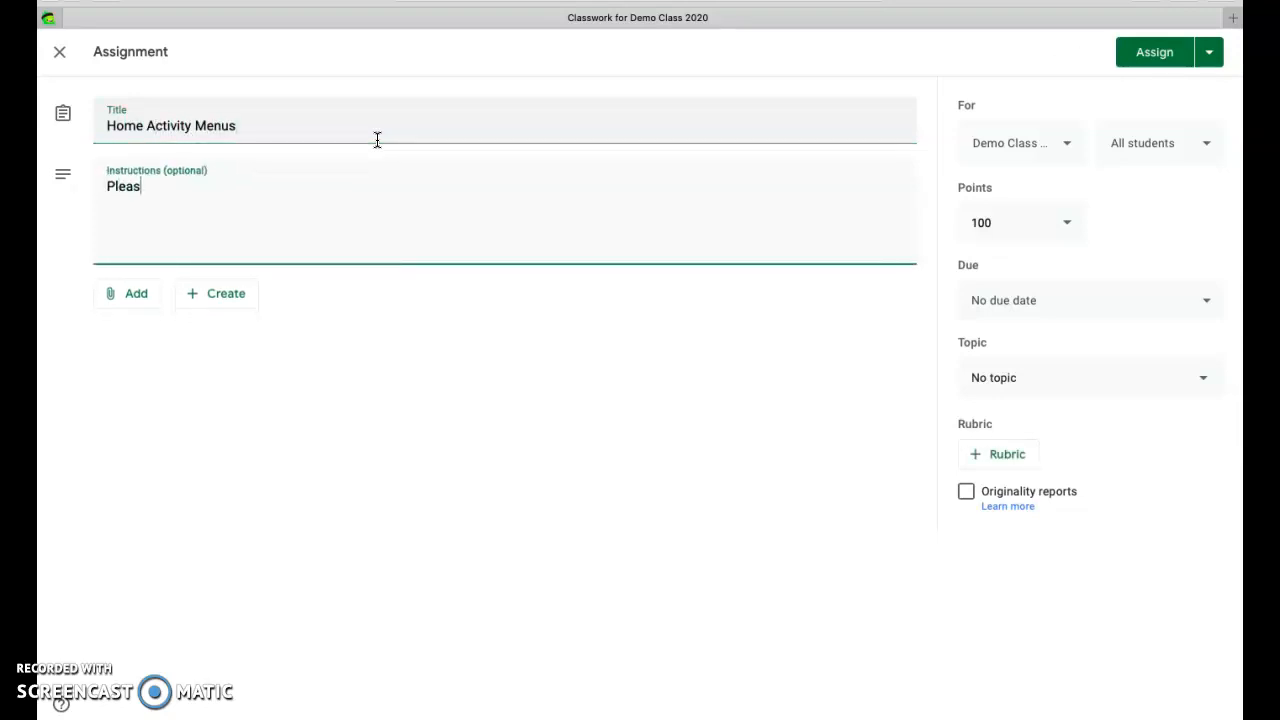
text(e choose any activities that are of intereste)
key(BackSpace)
text(to you)
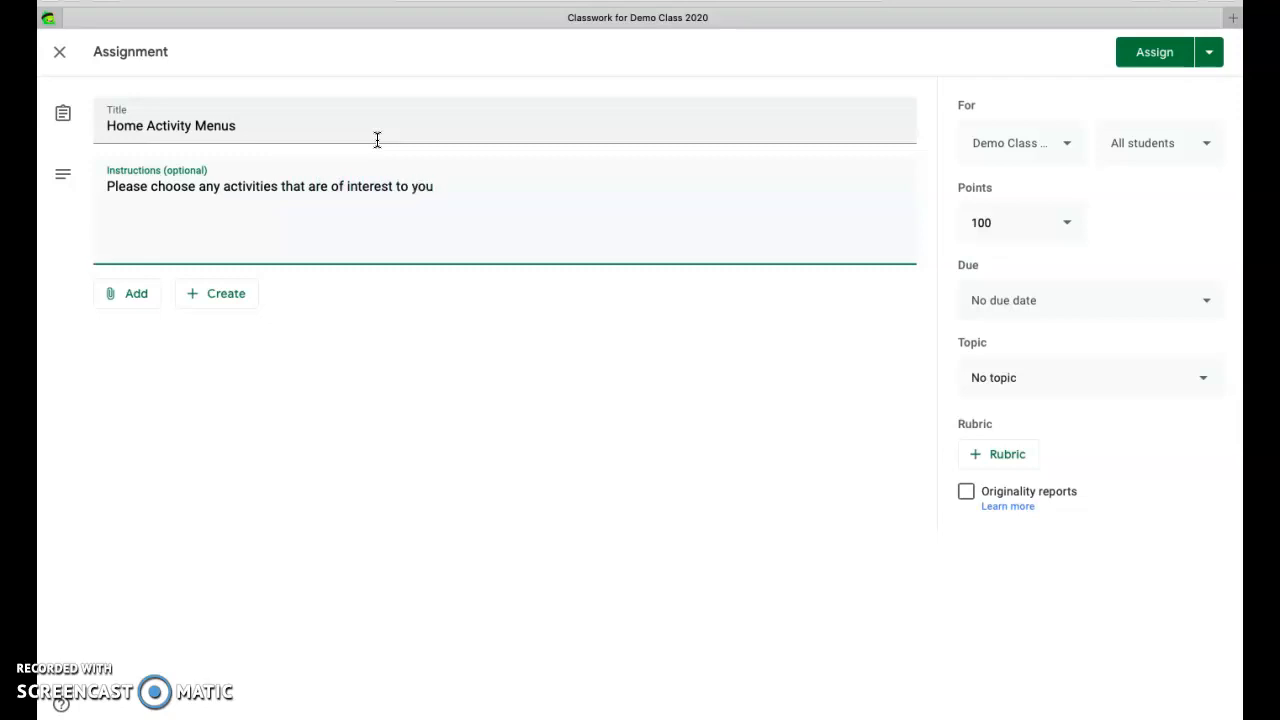
text( and that will be UN)
key(BackSpace)
key(BackSpace)
text(FUN for learn)
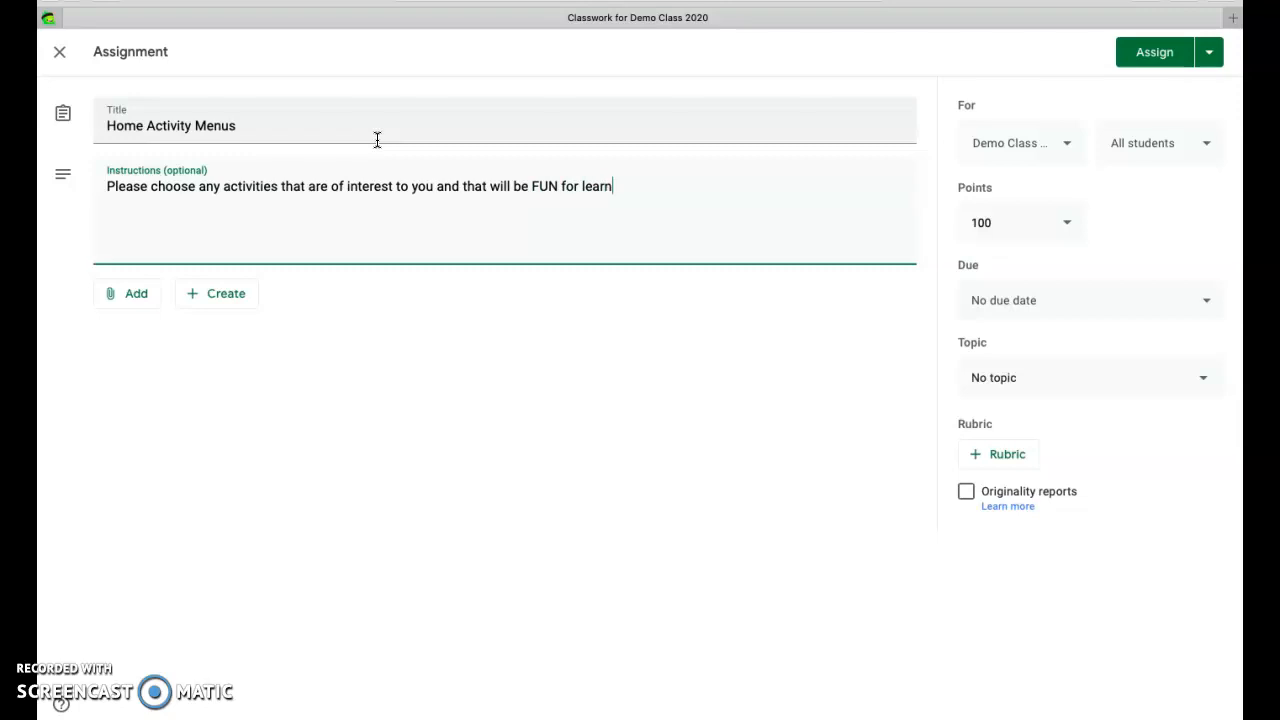
text(ing as a family!)
Attach AtHomeLearningMenus.pdf from the Distance Learning folder on the Desktop to the assignment by uploading it
click(128, 296)
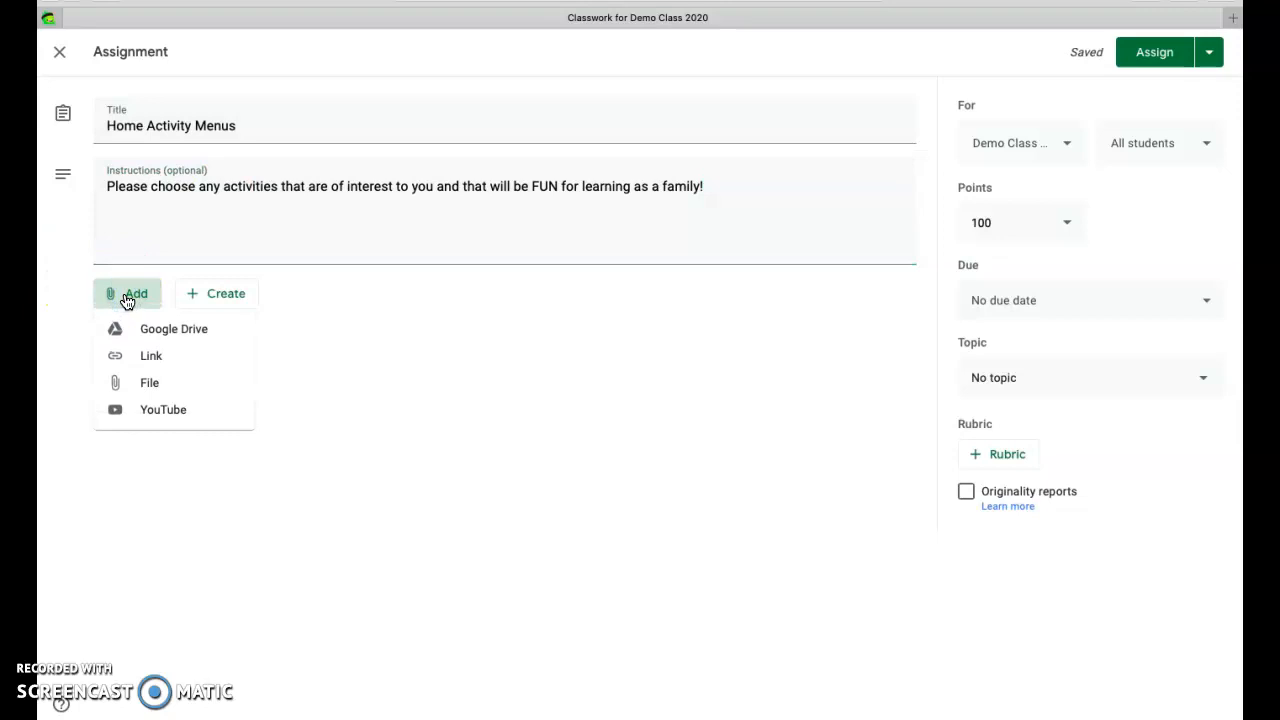
click(157, 334)
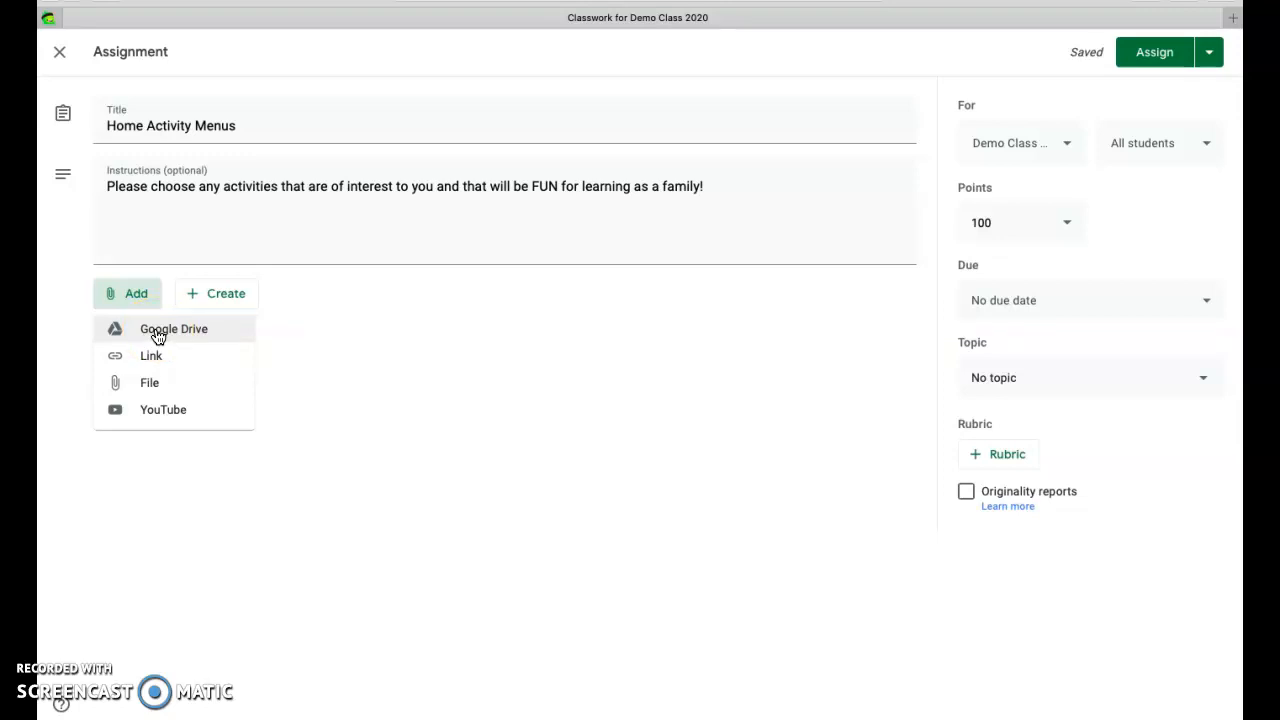
click(145, 382)
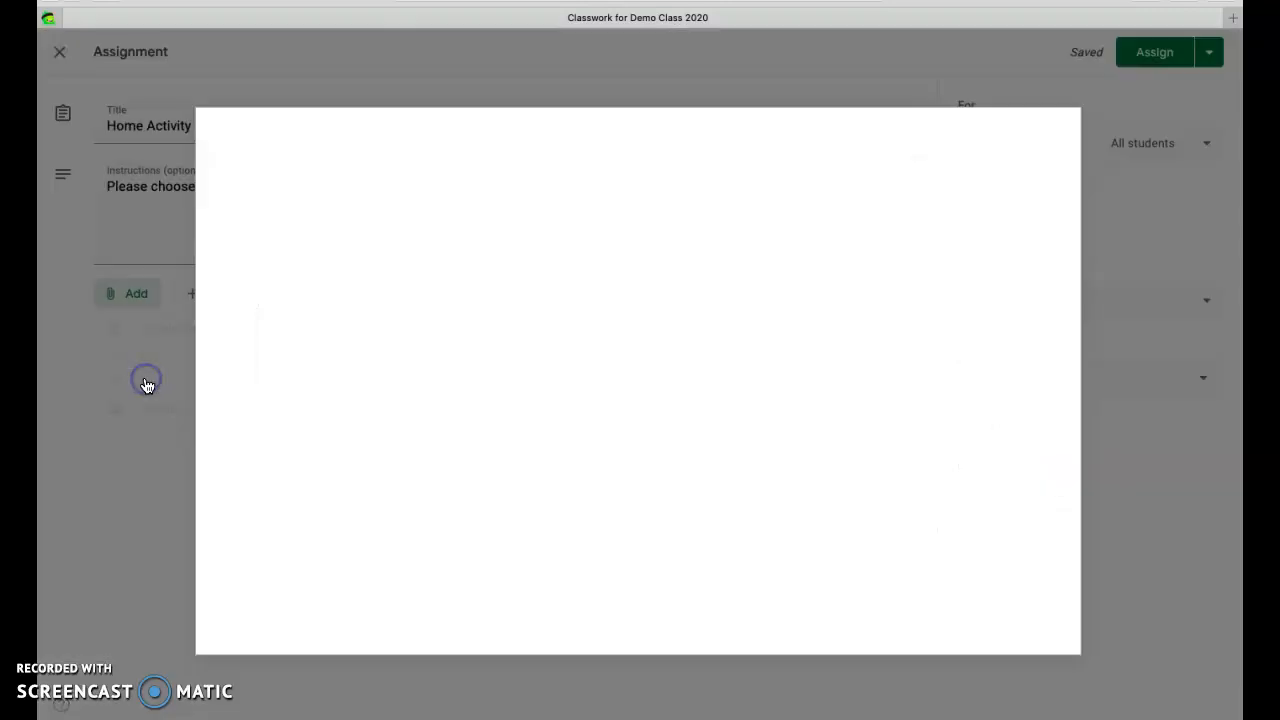
click(629, 396)
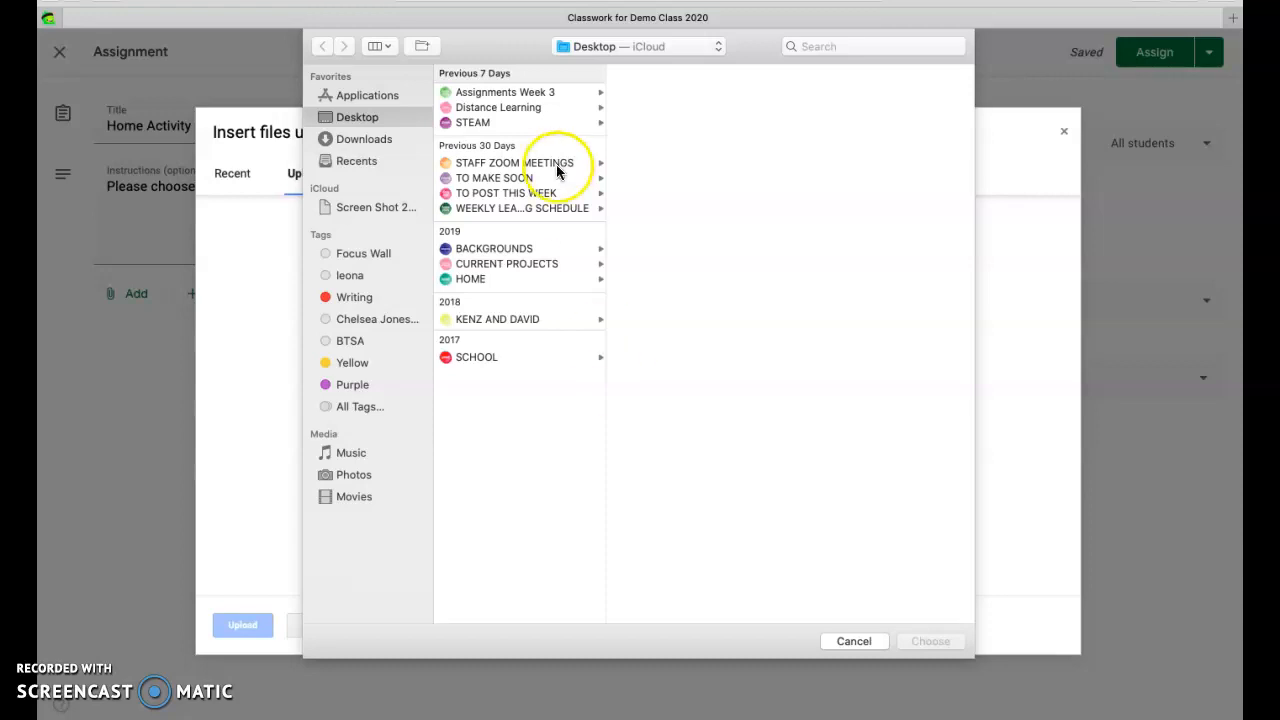
click(521, 110)
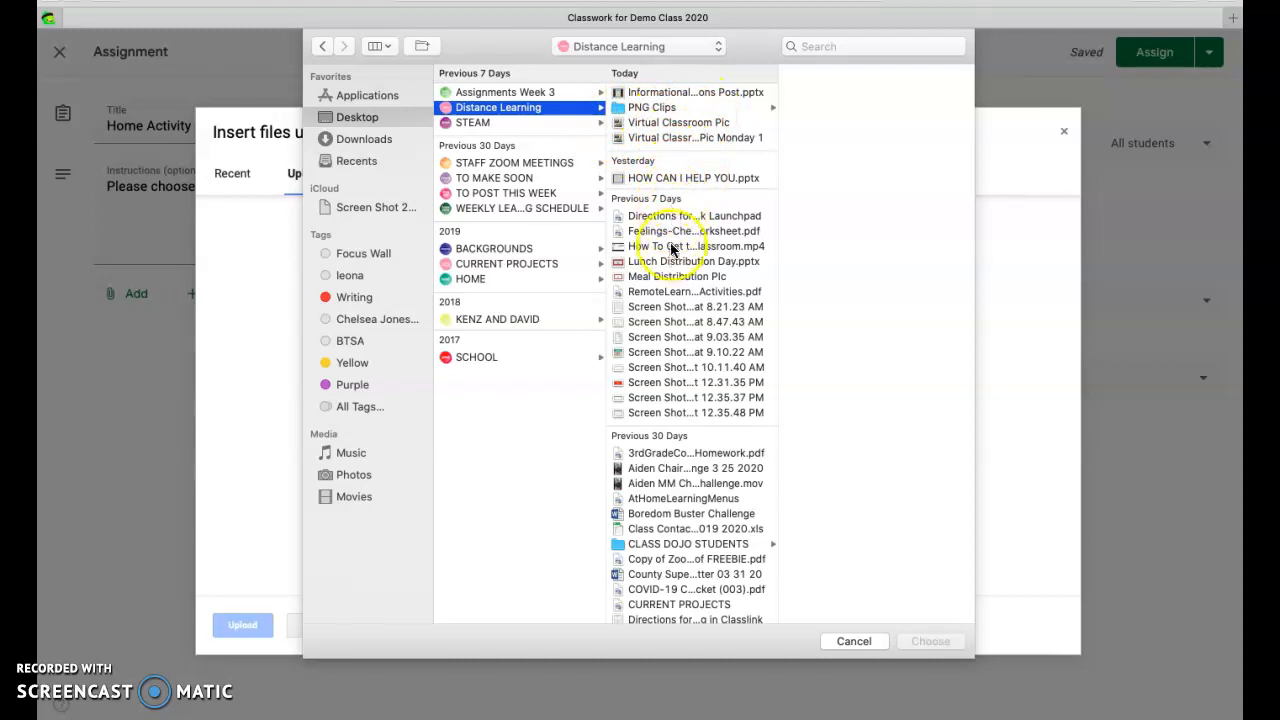
click(684, 498)
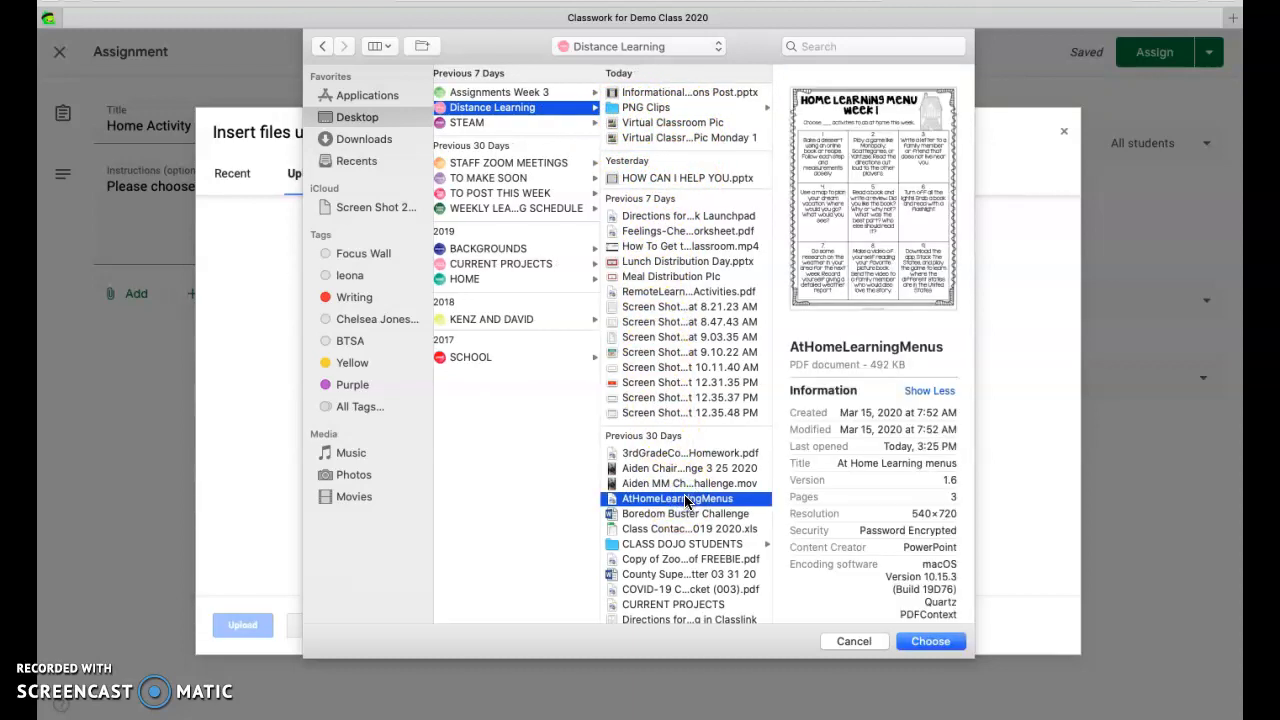
click(926, 641)
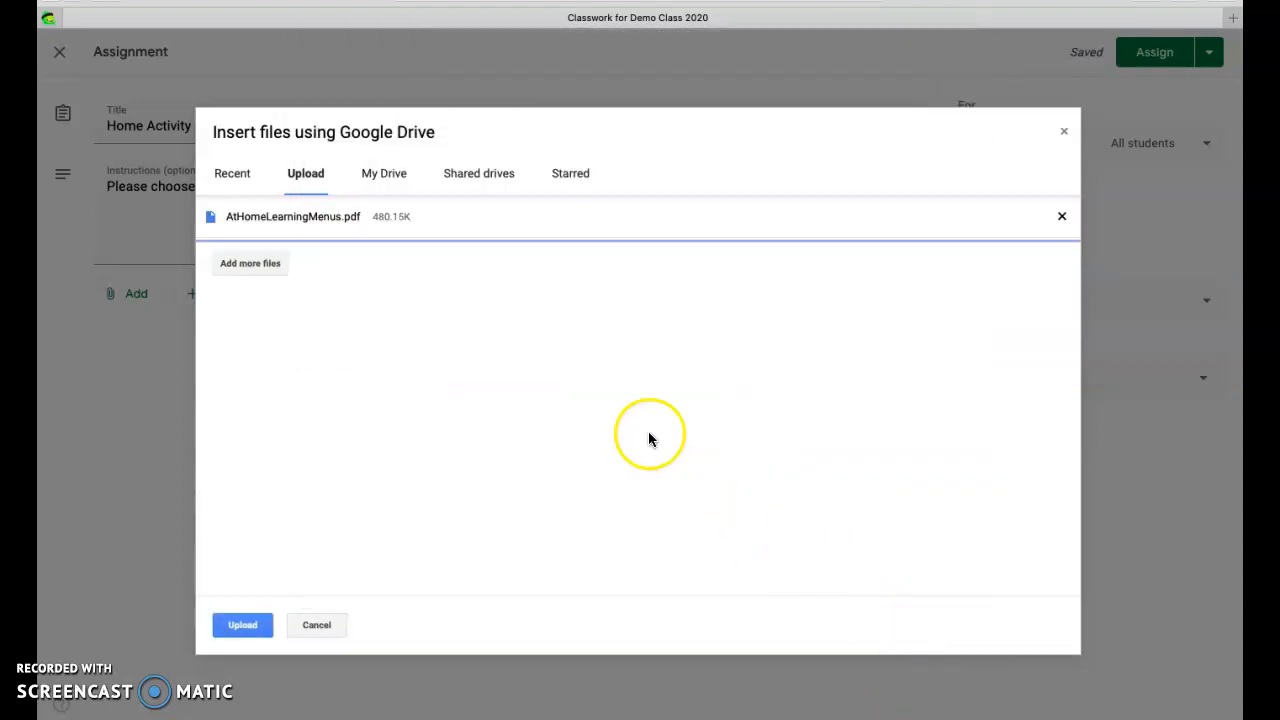
click(245, 625)
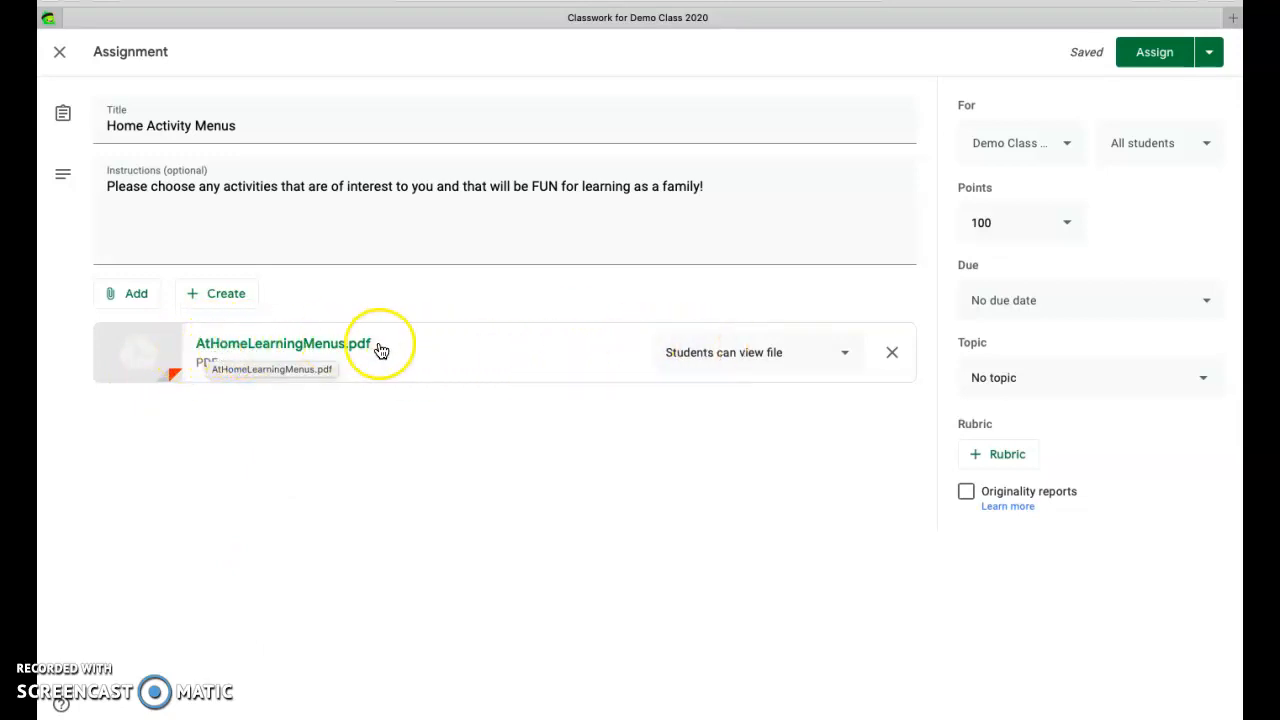
Set the attached PDF's student access to "Make a copy for each student"
click(846, 354)
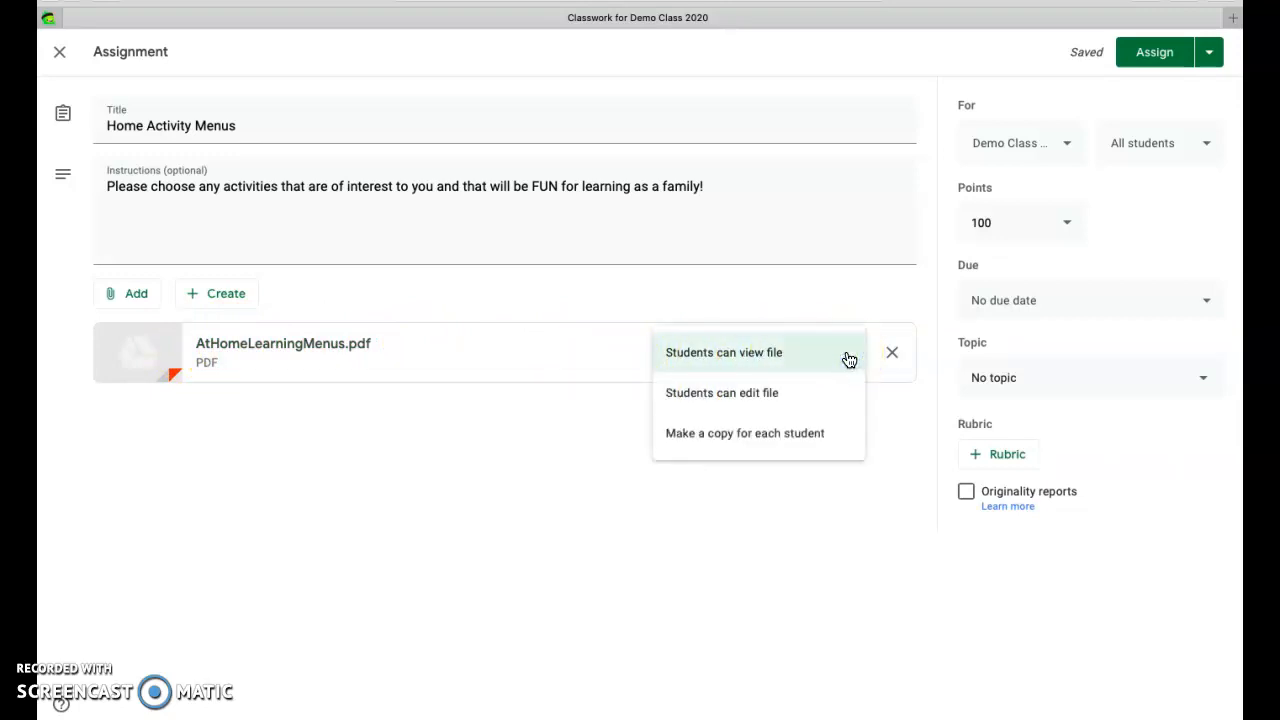
click(790, 392)
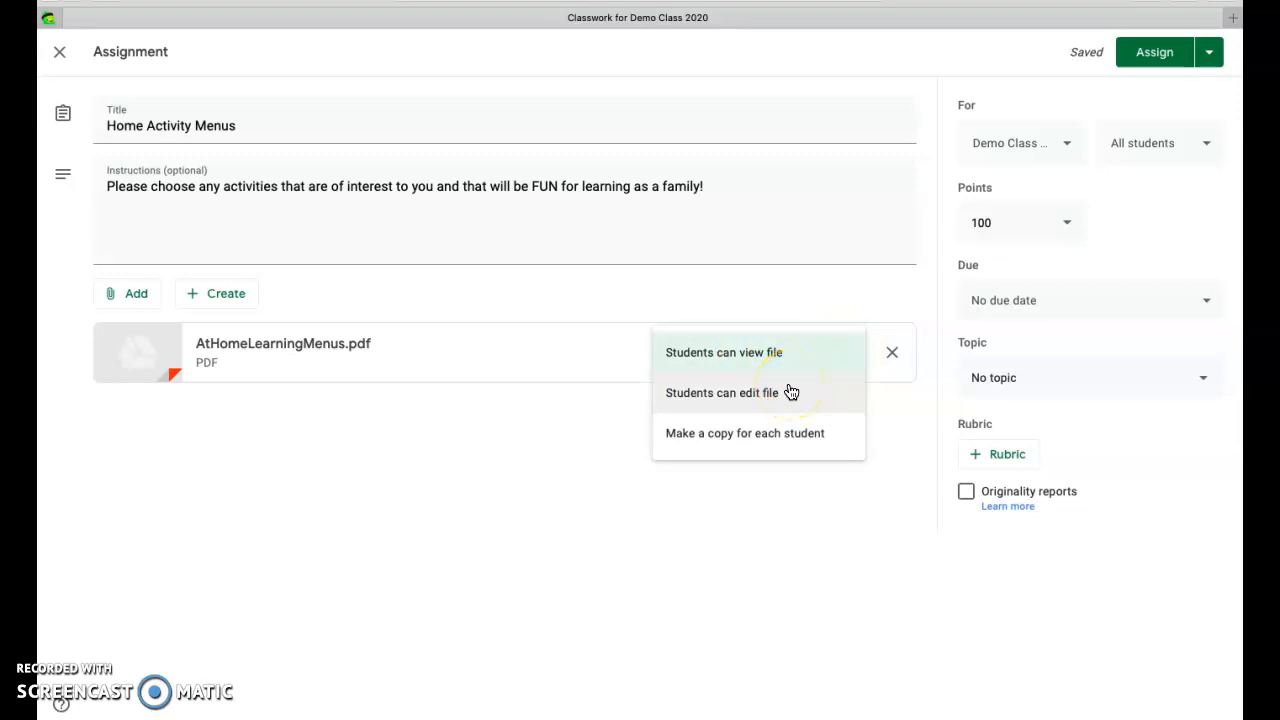
click(772, 435)
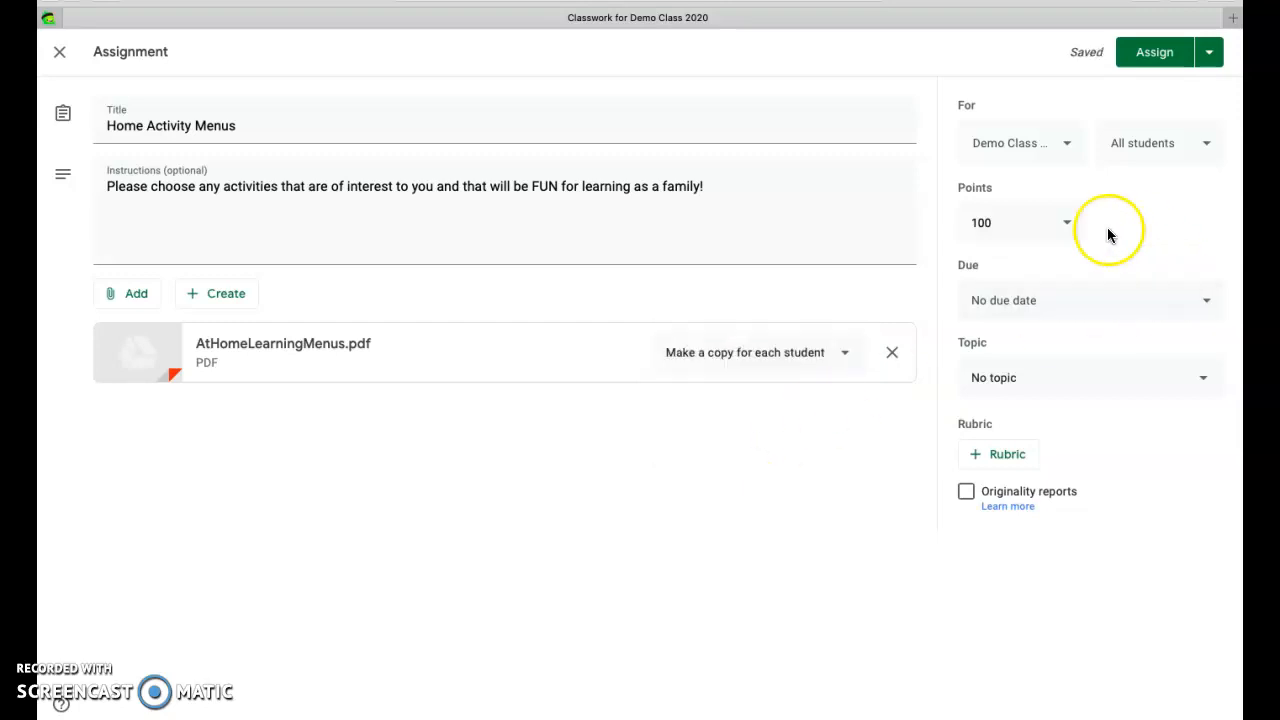
Set the assignment's points to Ungraded and review which students it is assigned to
click(1066, 223)
click(989, 264)
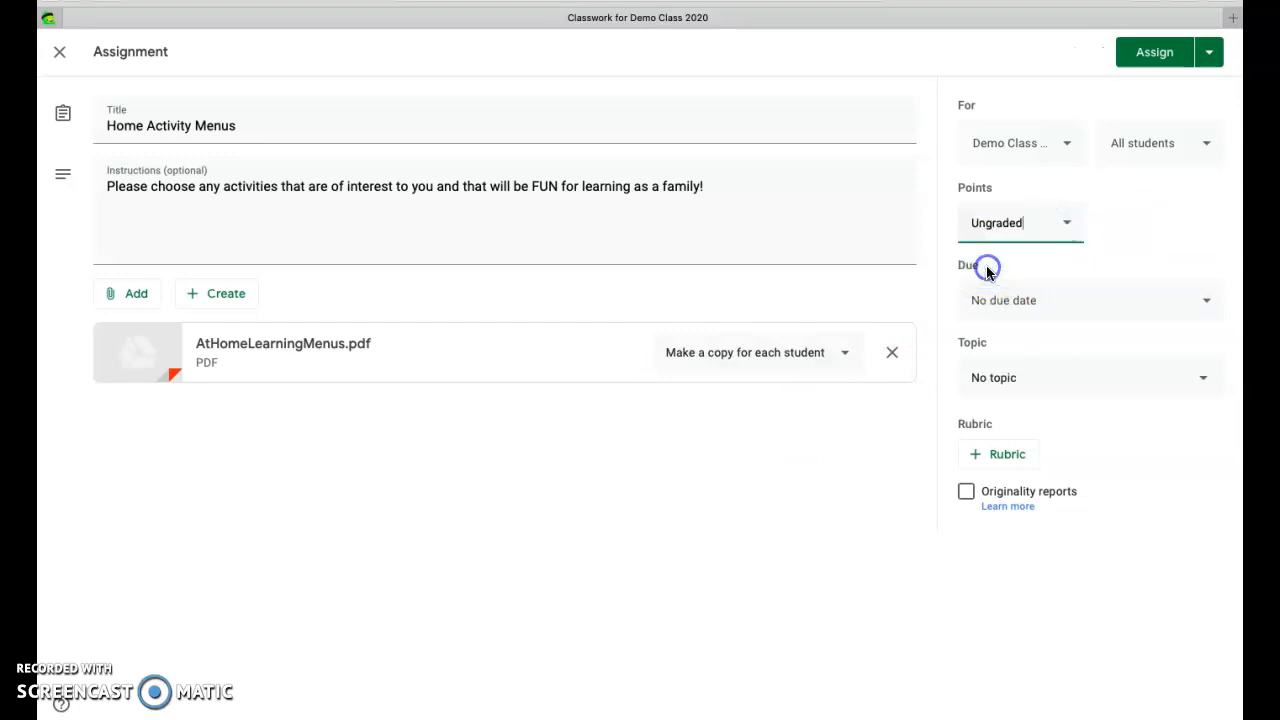
click(1197, 148)
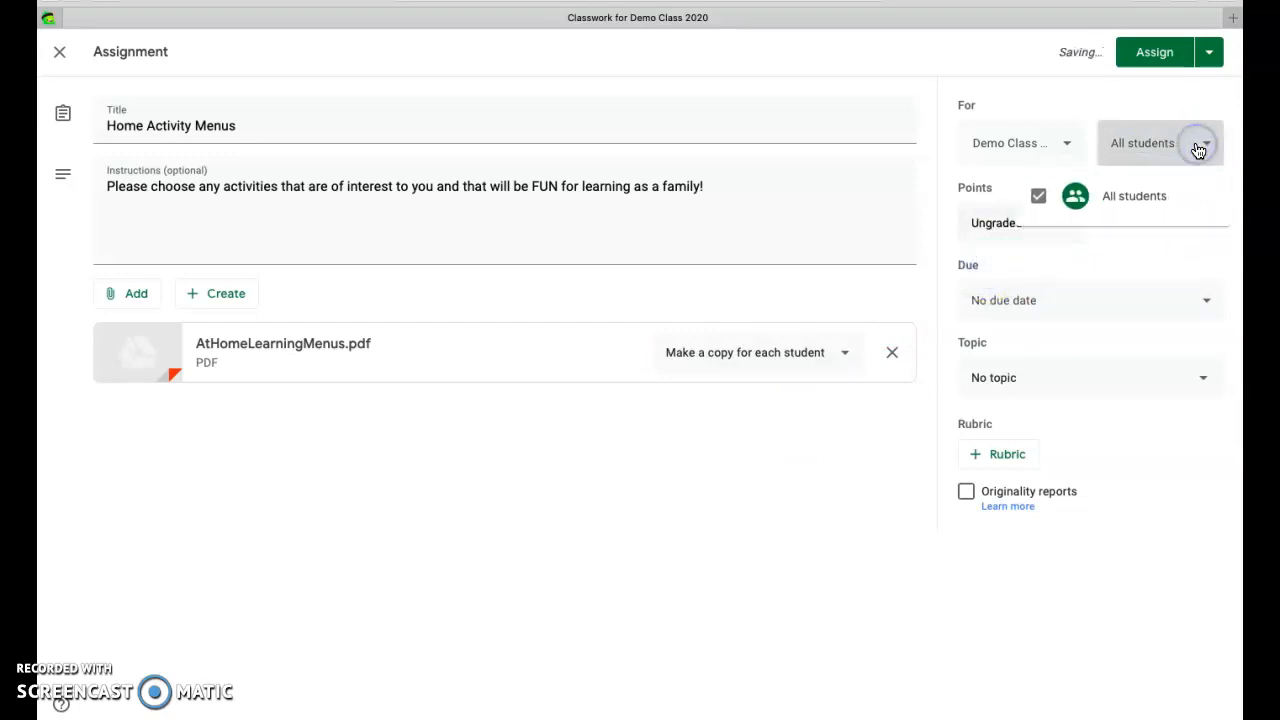
click(1198, 148)
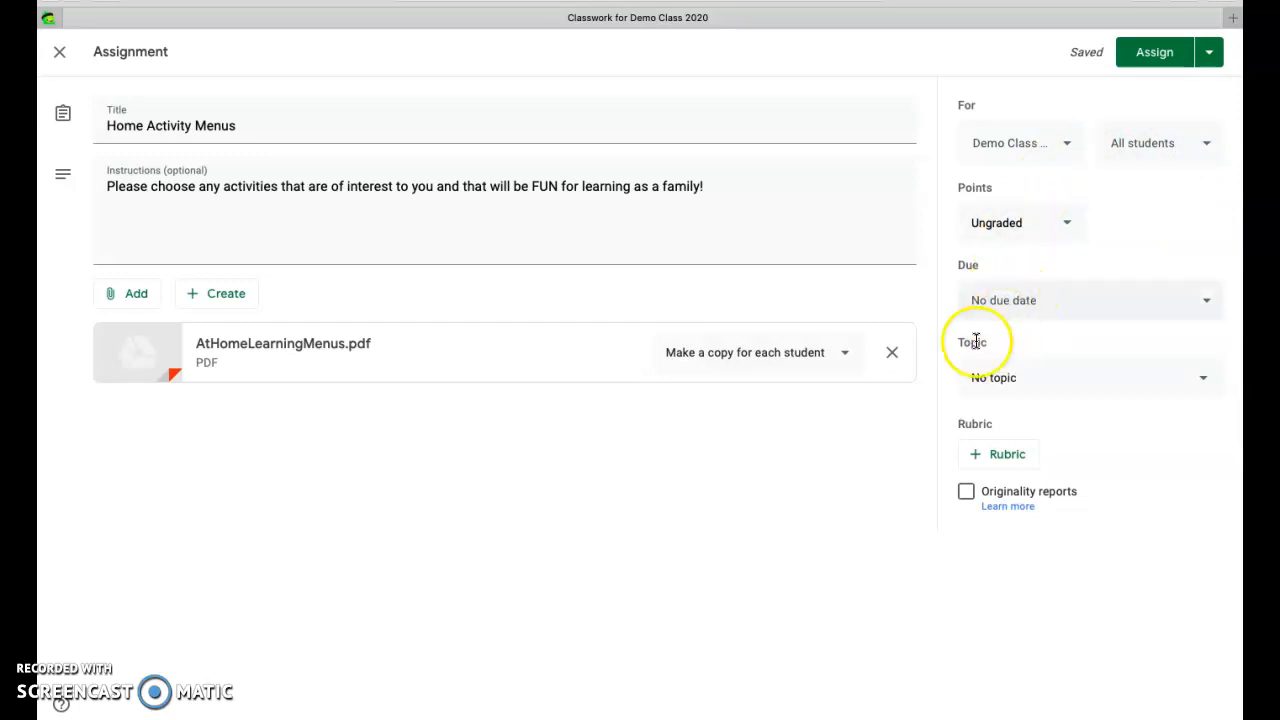
Create the topic "Activity Menus" for the assignment and assign it to the class
click(1008, 385)
click(1008, 416)
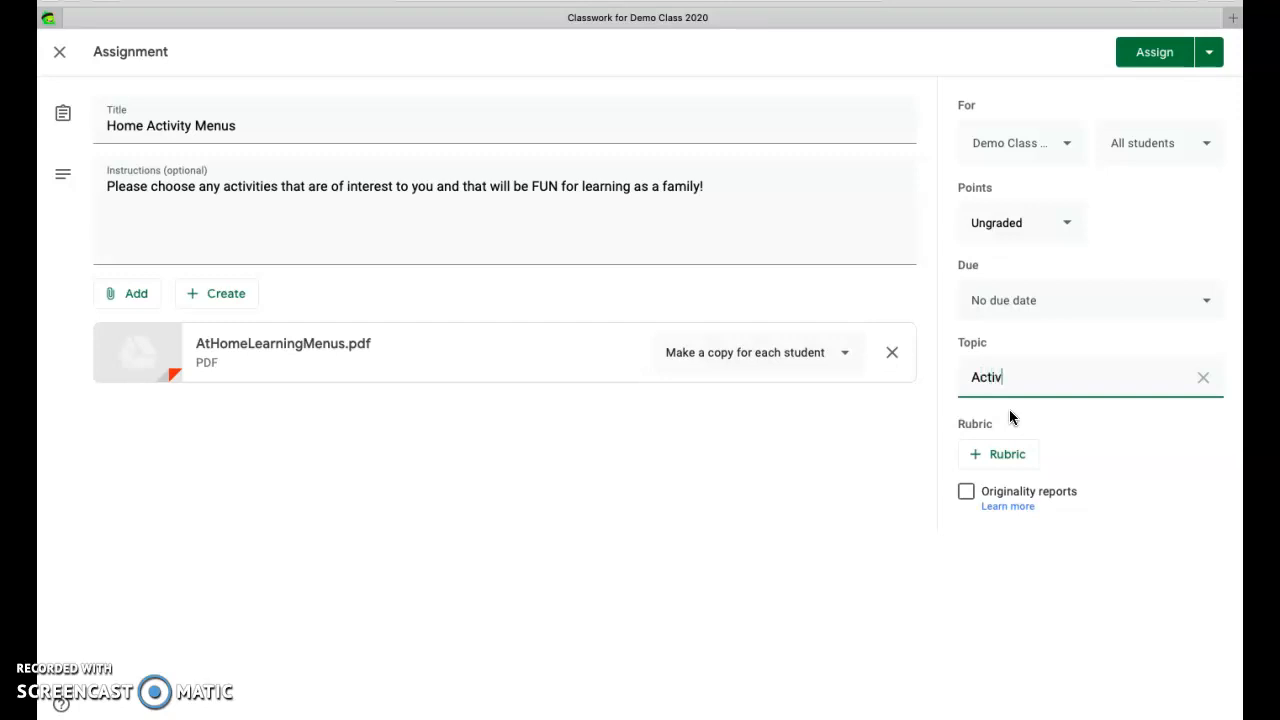
text(Menus)
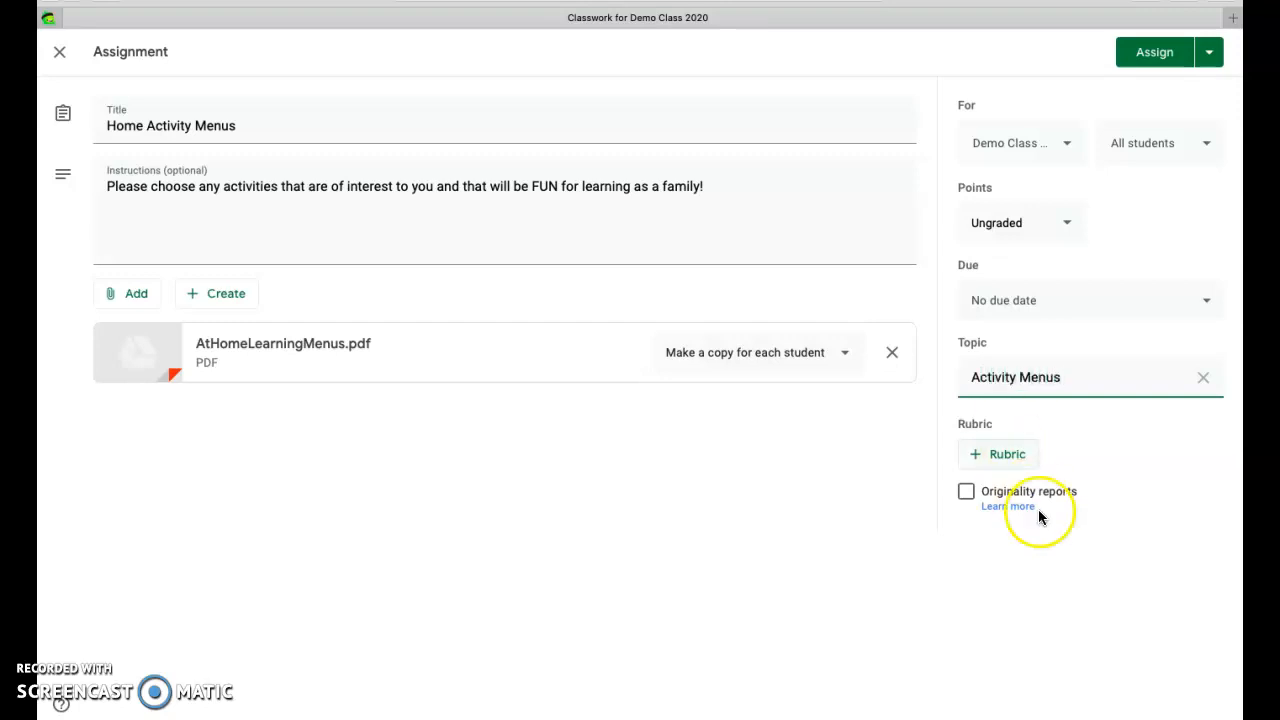
click(1171, 58)
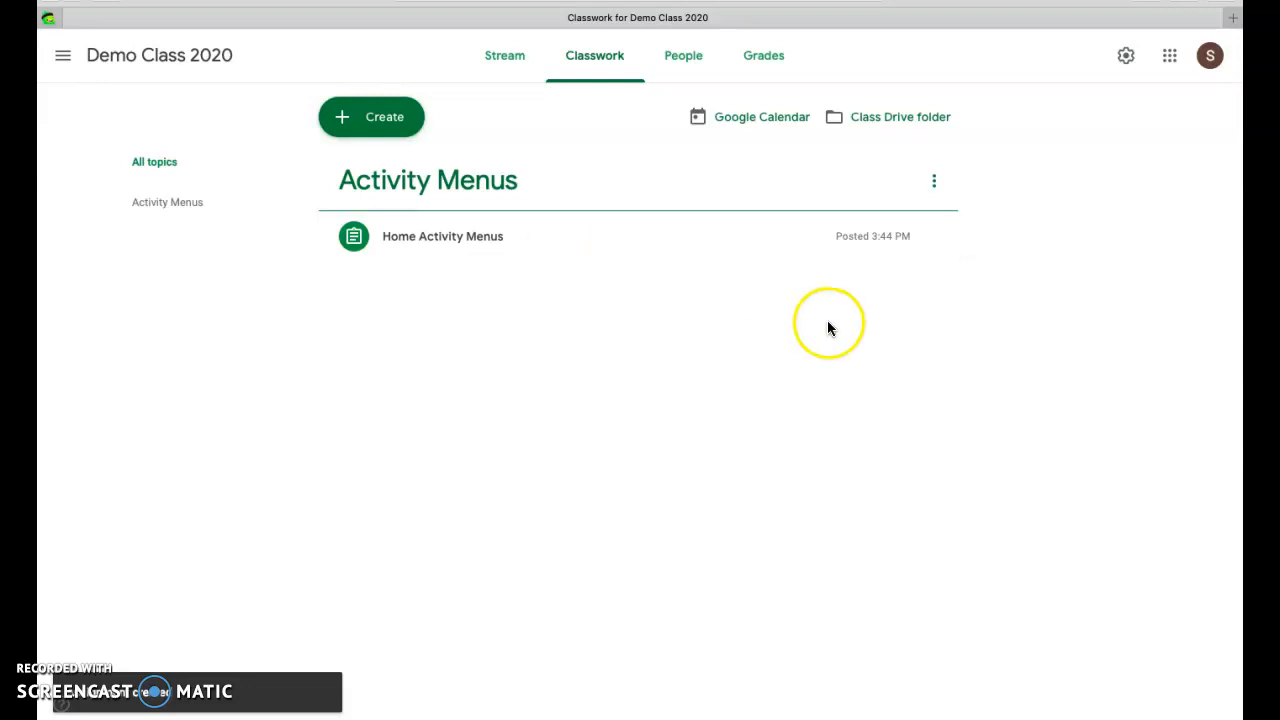
Switch to Google Drive, hide the browser's reading list sidebar and start a file upload to My Drive
click(1169, 57)
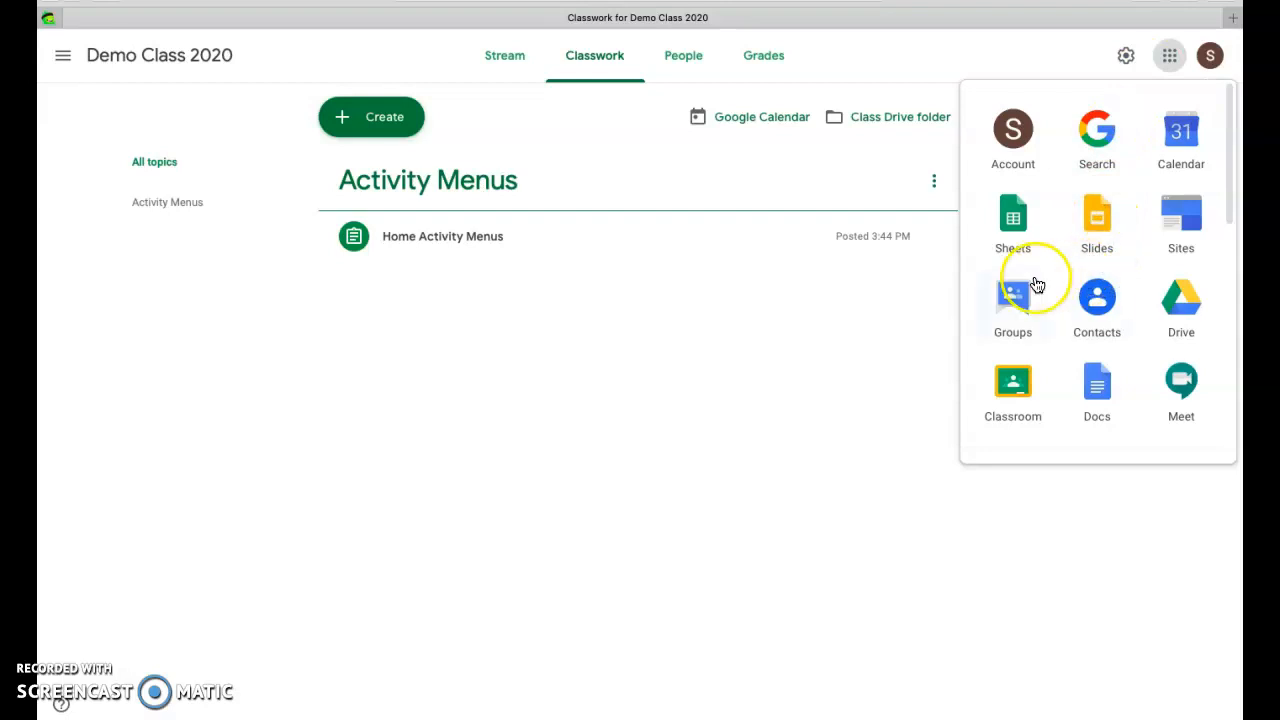
click(1182, 300)
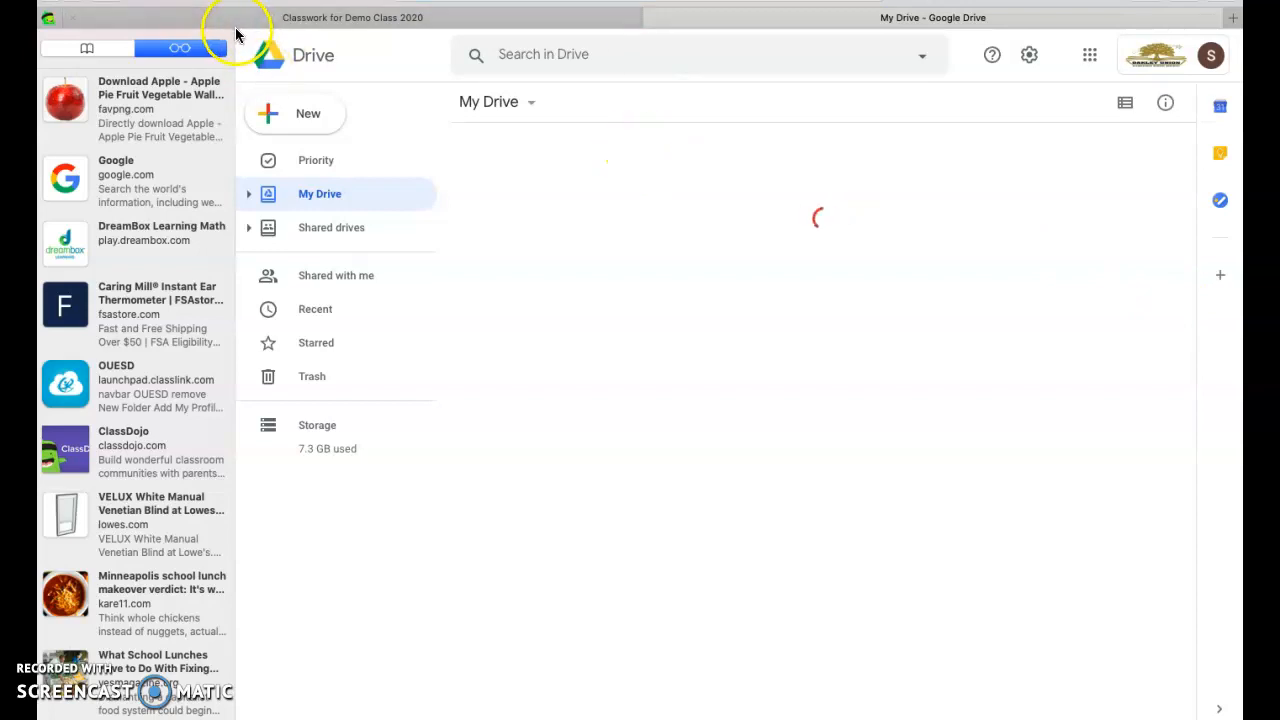
drag(235, 47, 57, 43)
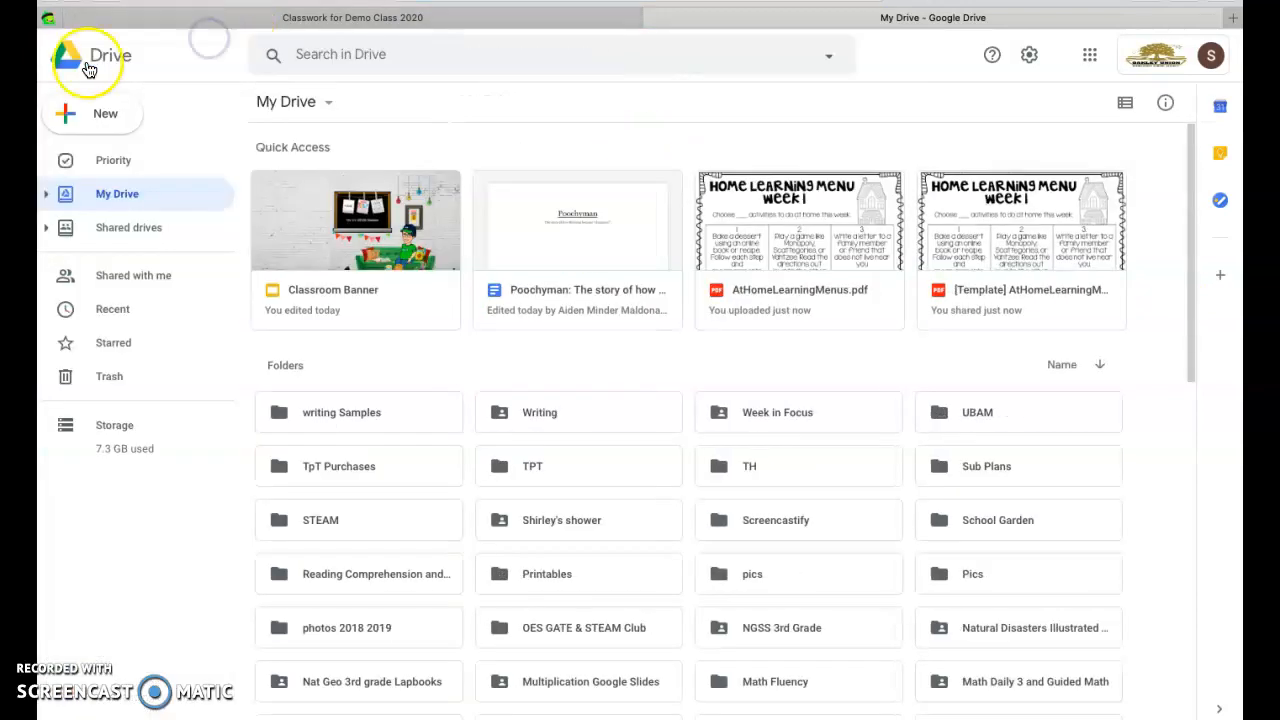
click(105, 115)
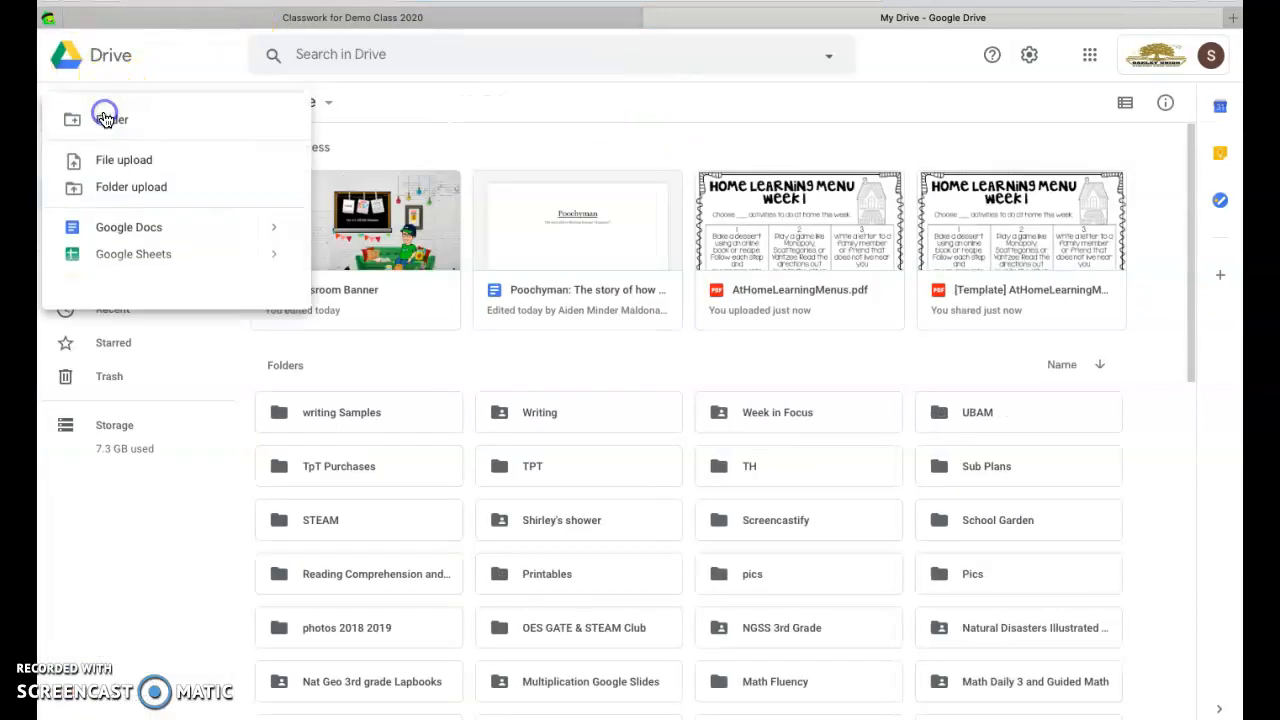
click(130, 160)
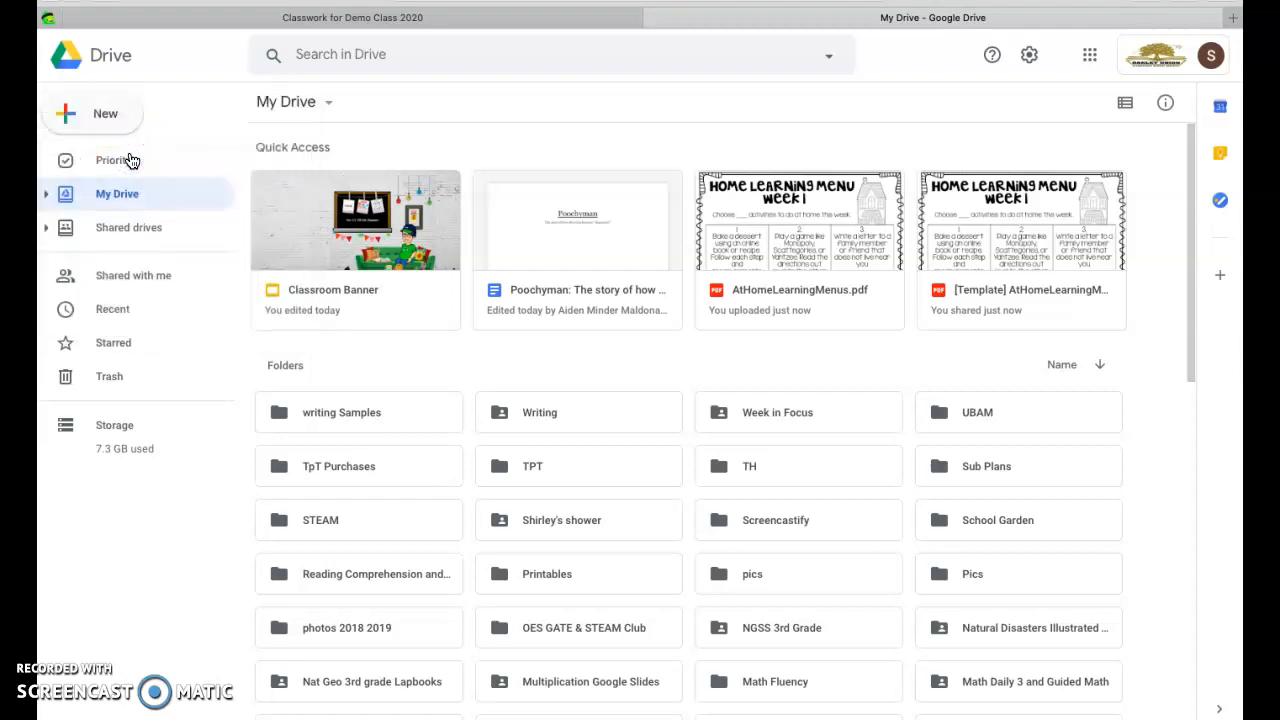